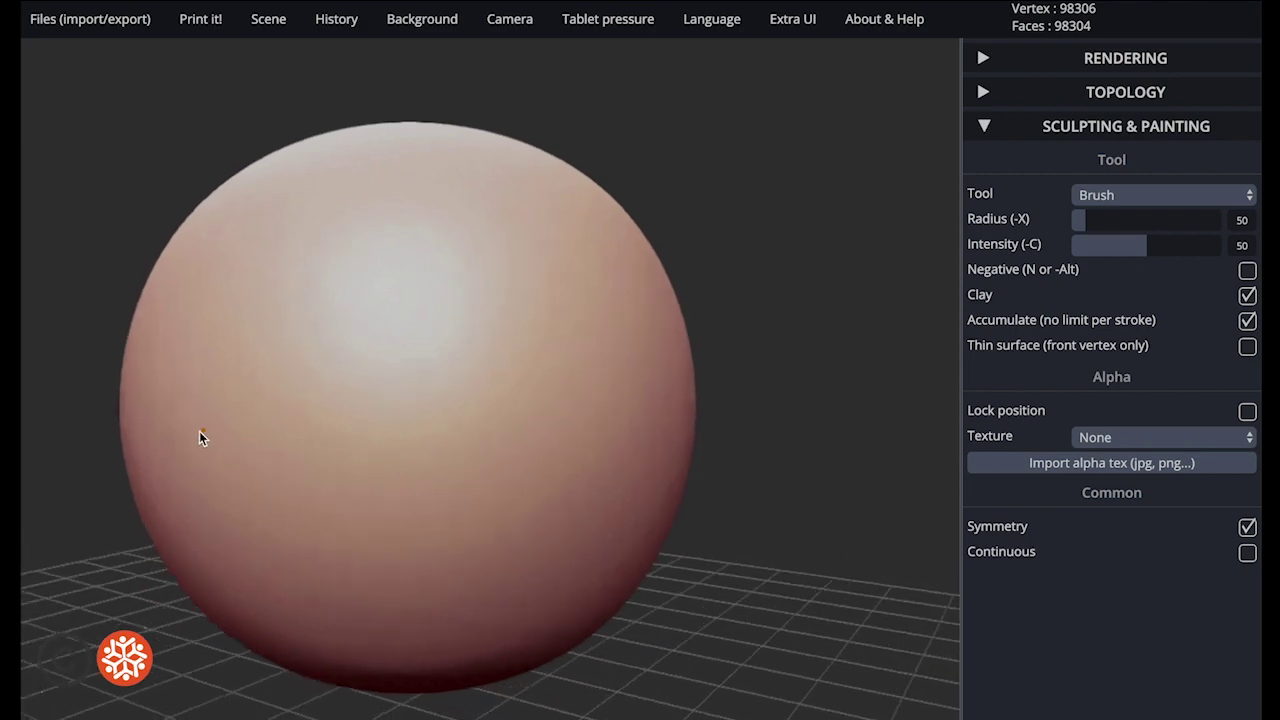
- Examine the starting sphere from different angles and distances by orbiting, zooming and panning the view
right_drag(797, 441, 803, 440)
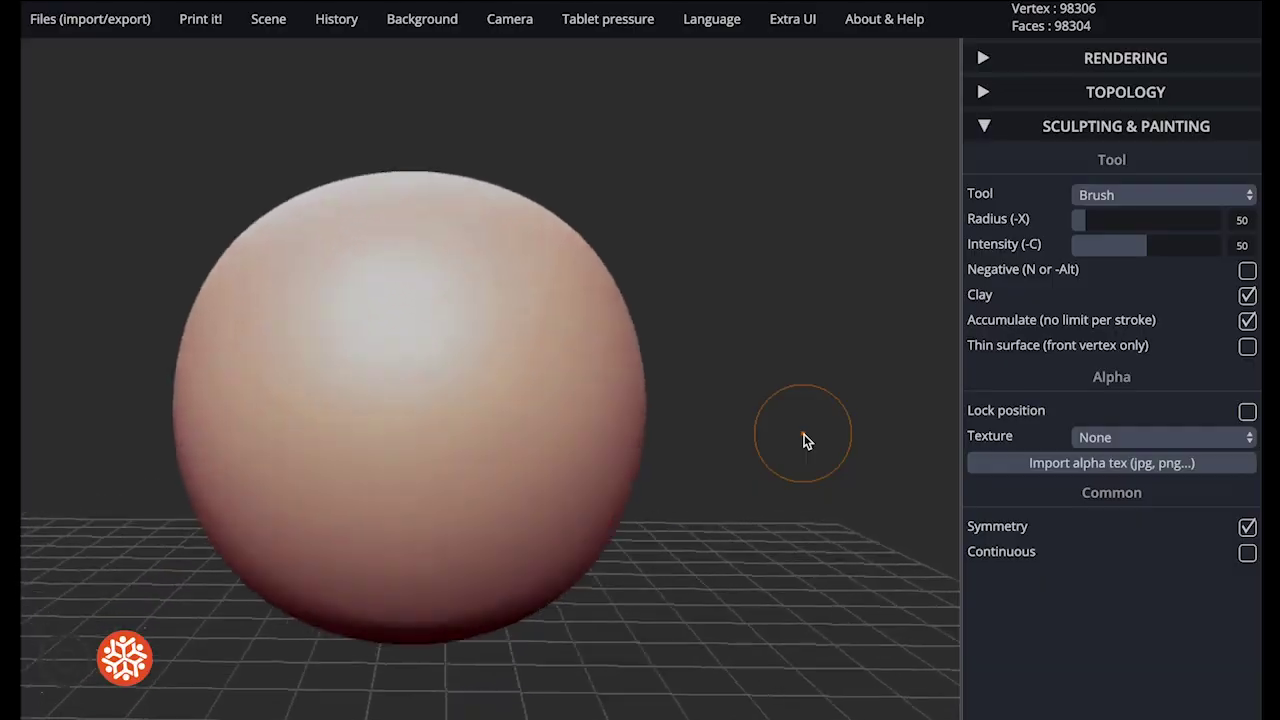
scroll(806, 441, up, 5)
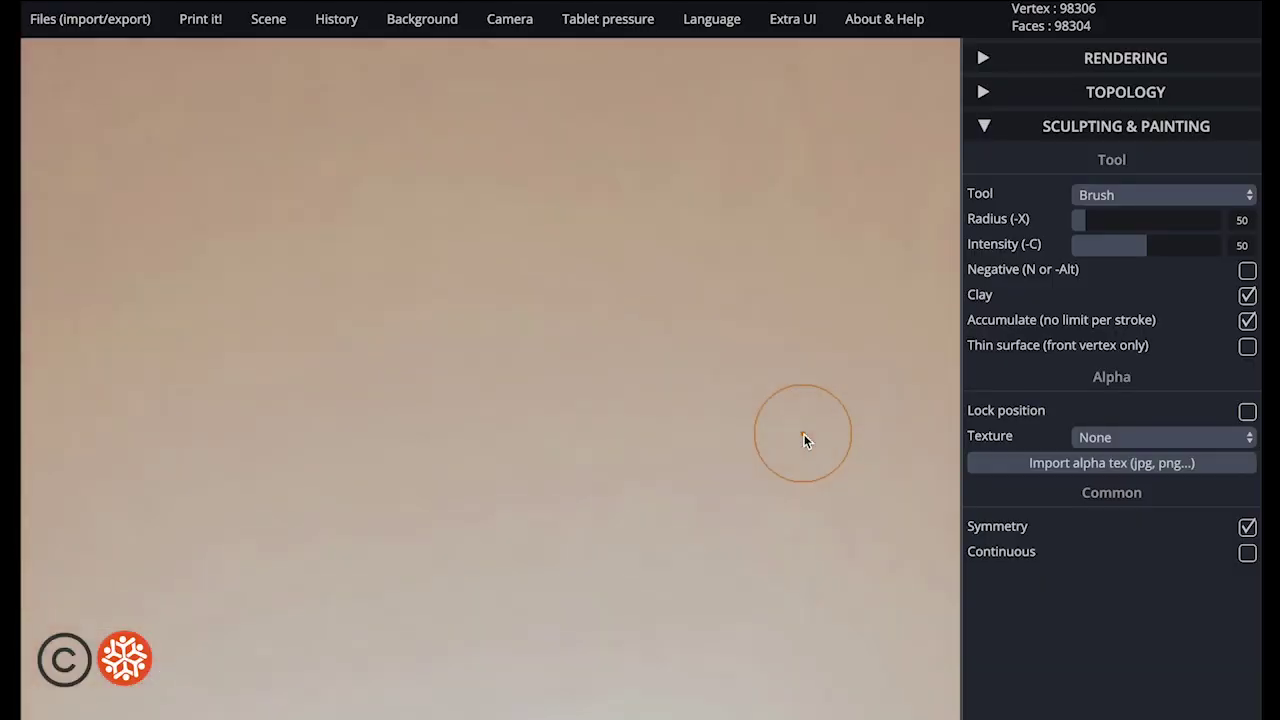
scroll(806, 441, down, 10)
scroll(806, 441, up, 8)
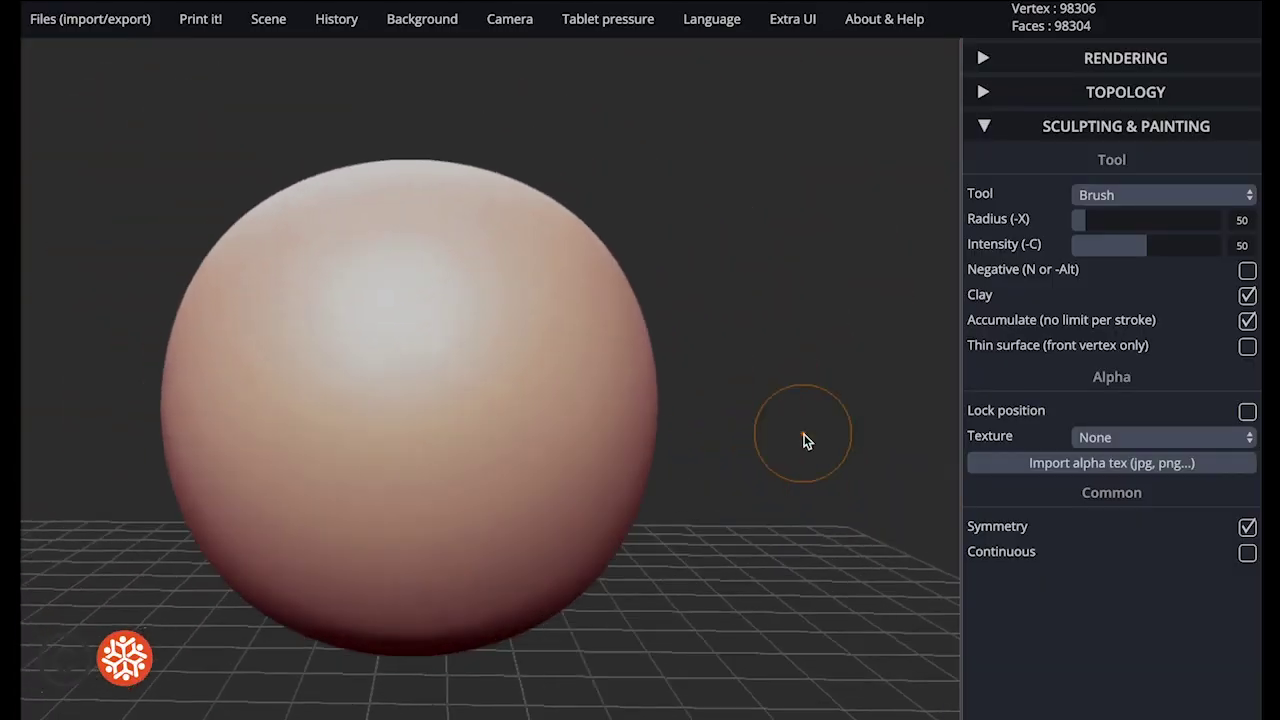
scroll(806, 441, down, 2)
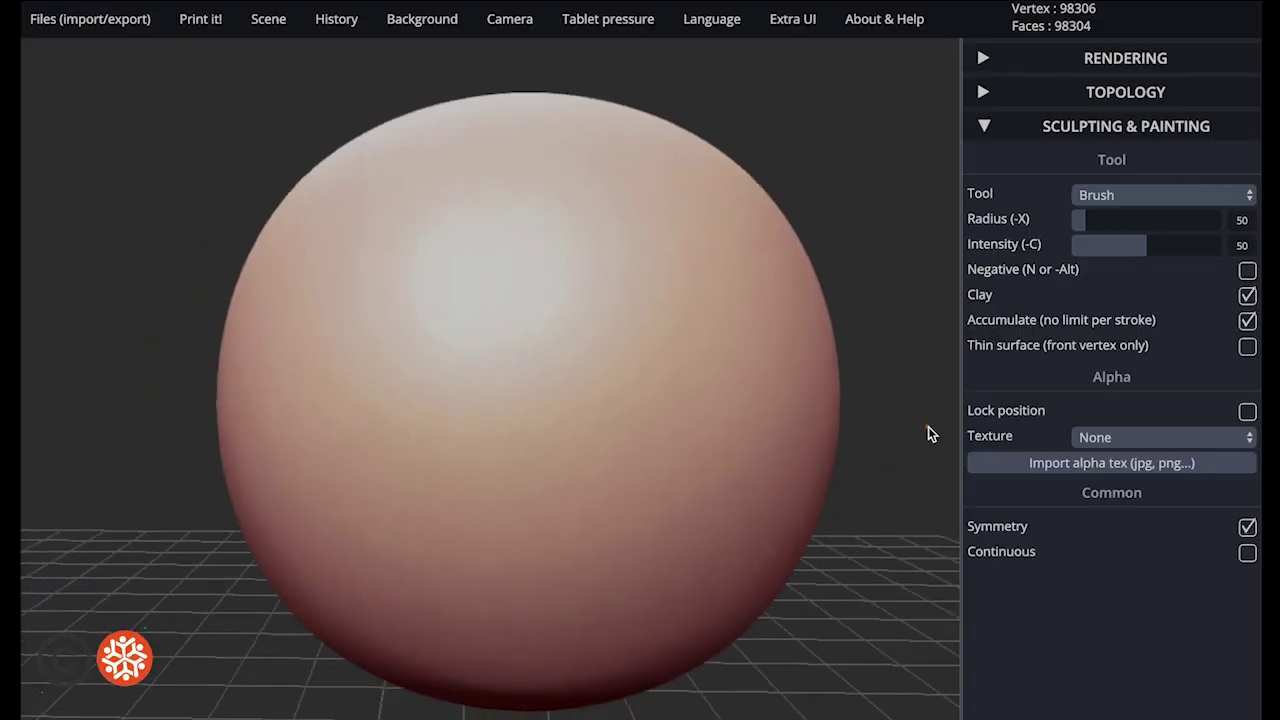
mouse_move(928, 432)
alt+mouse_down()
mouse_move(508, 449)
mouse_move(691, 446)
mouse_move(906, 420)
mouse_move(840, 358)
mouse_move(677, 480)
mouse_move(840, 426)
mouse_move(826, 428)
alt+mouse_up()
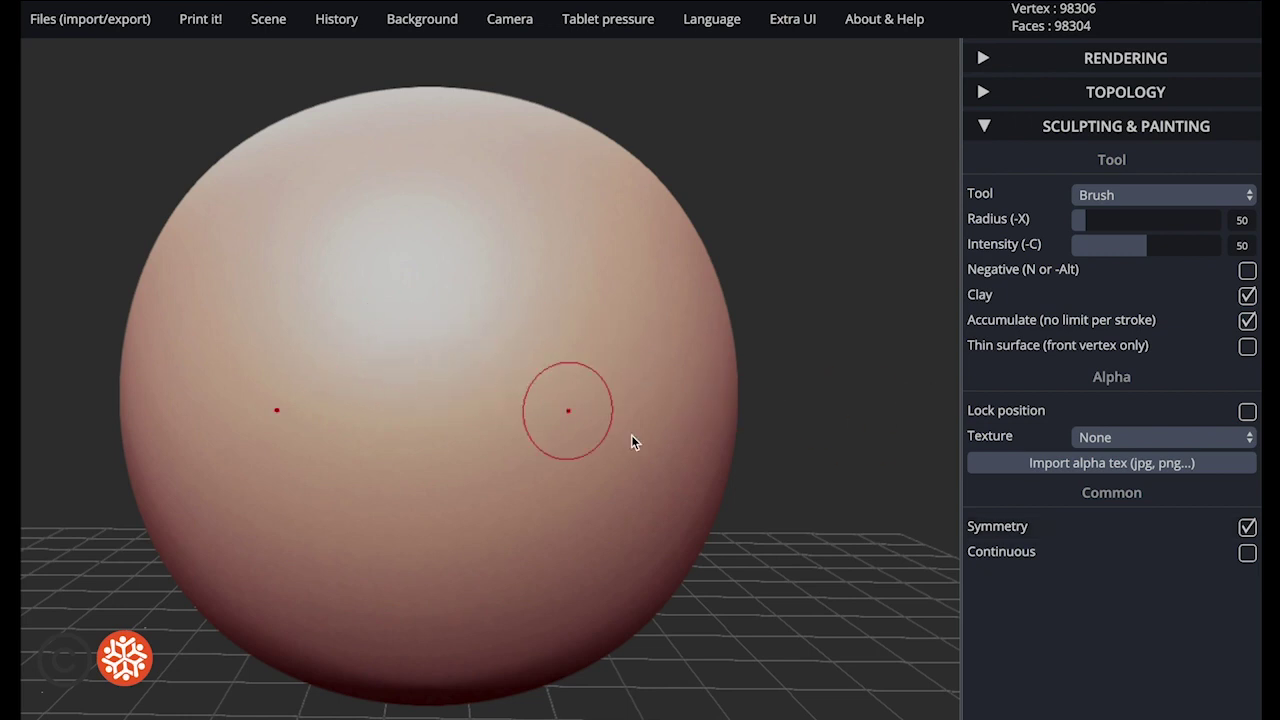
right_drag(631, 441, 975, 340)
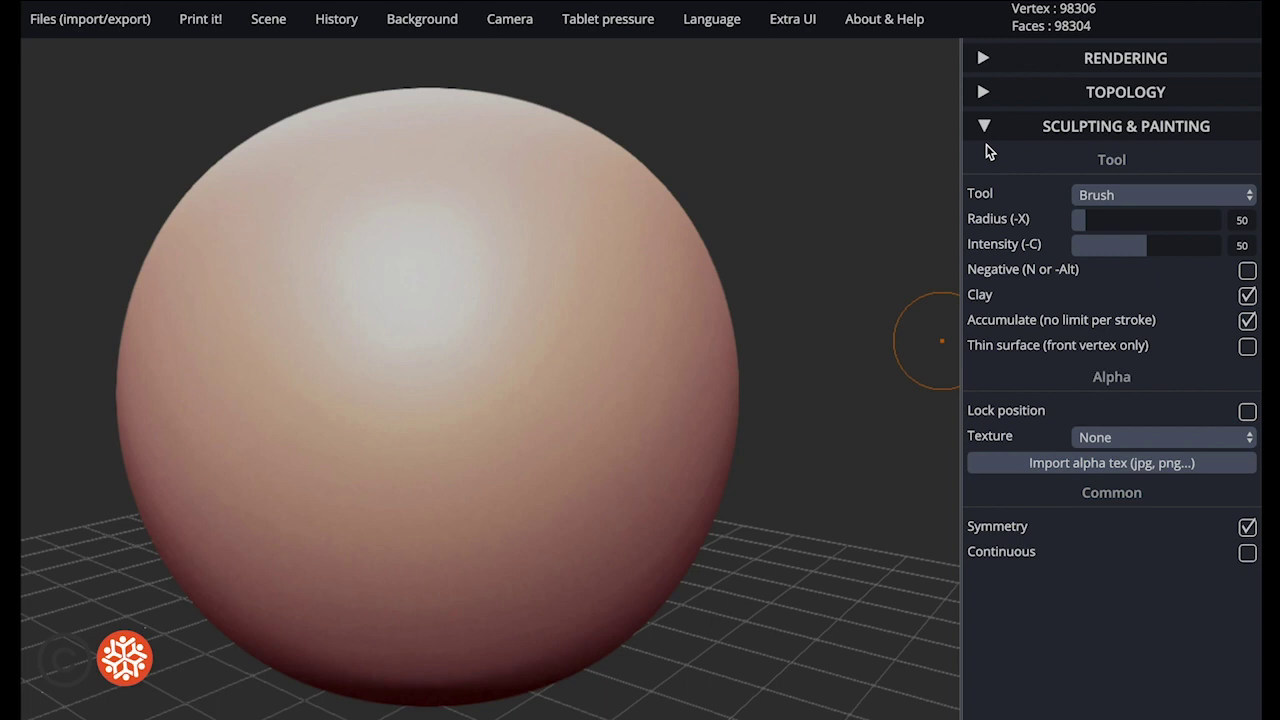
- Sculpt a symmetrical pair of raised eye bumps on the sphere's upper front using the Brush tool at radius 50, intensity 50
click(1101, 199)
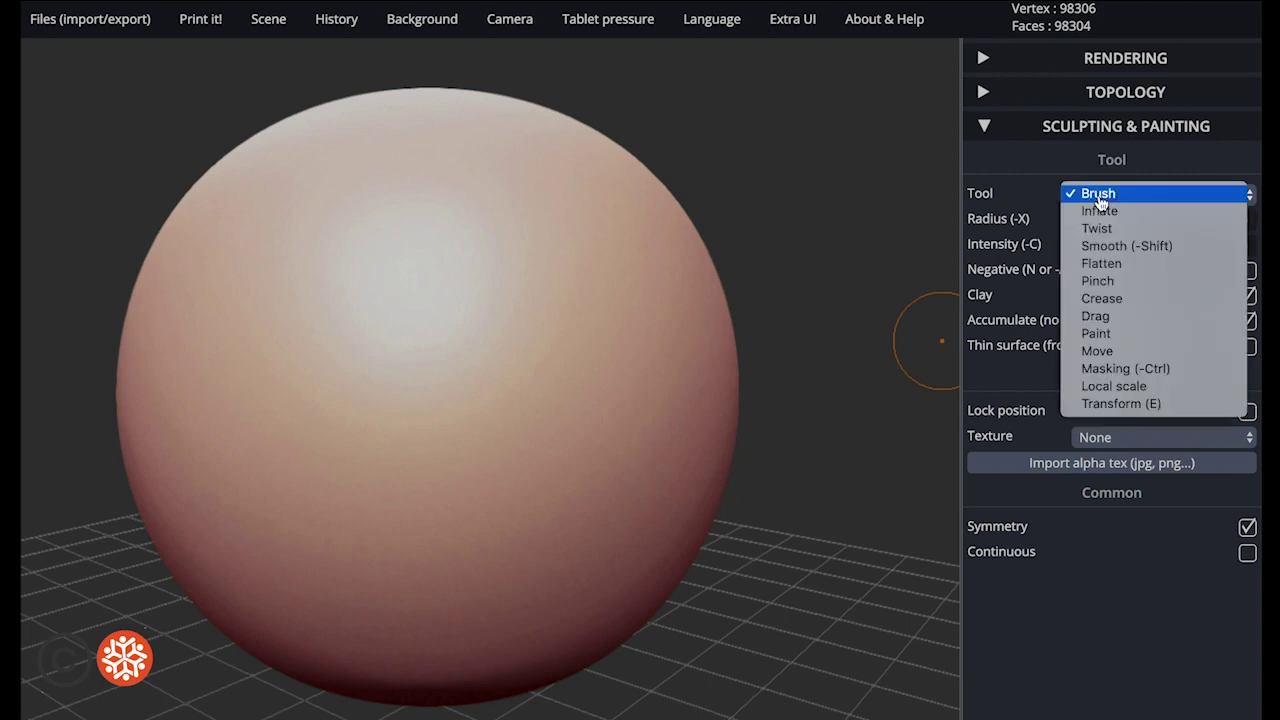
click(1100, 197)
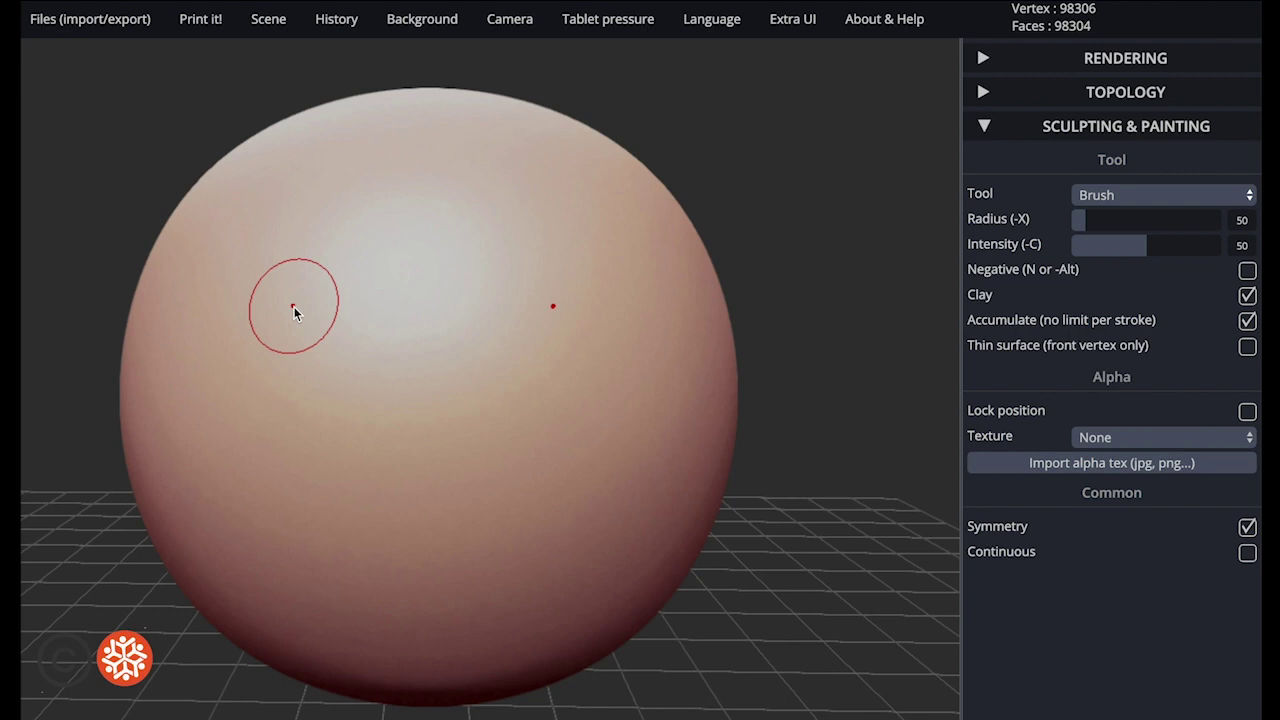
mouse_move(553, 306)
mouse_down()
mouse_move(564, 295)
mouse_move(594, 305)
mouse_move(568, 316)
mouse_move(546, 314)
mouse_move(600, 290)
mouse_move(625, 330)
mouse_move(565, 345)
mouse_move(617, 313)
mouse_move(546, 337)
mouse_move(612, 312)
mouse_move(600, 370)
mouse_move(570, 264)
mouse_up()
drag(275, 264, 244, 284)
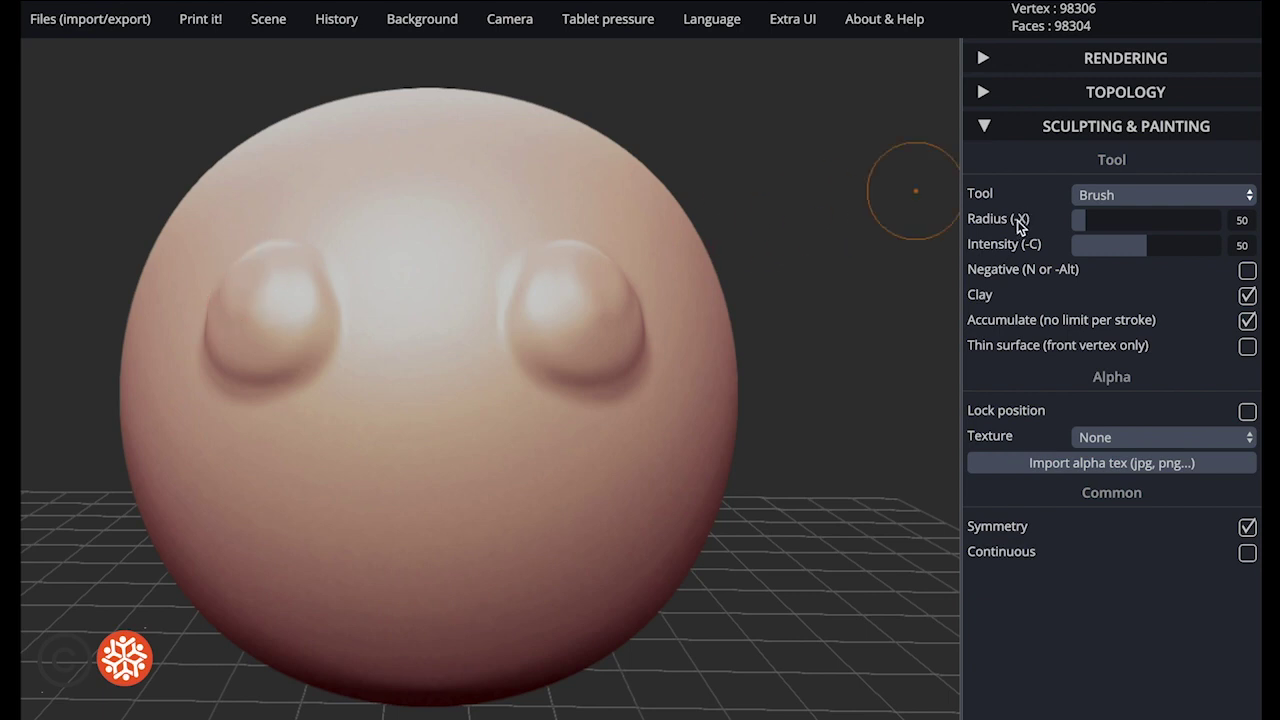
- Build up the eye mounds with a brush radius of 101 and add small raised pupils with radius 12
drag(1082, 219, 1104, 220)
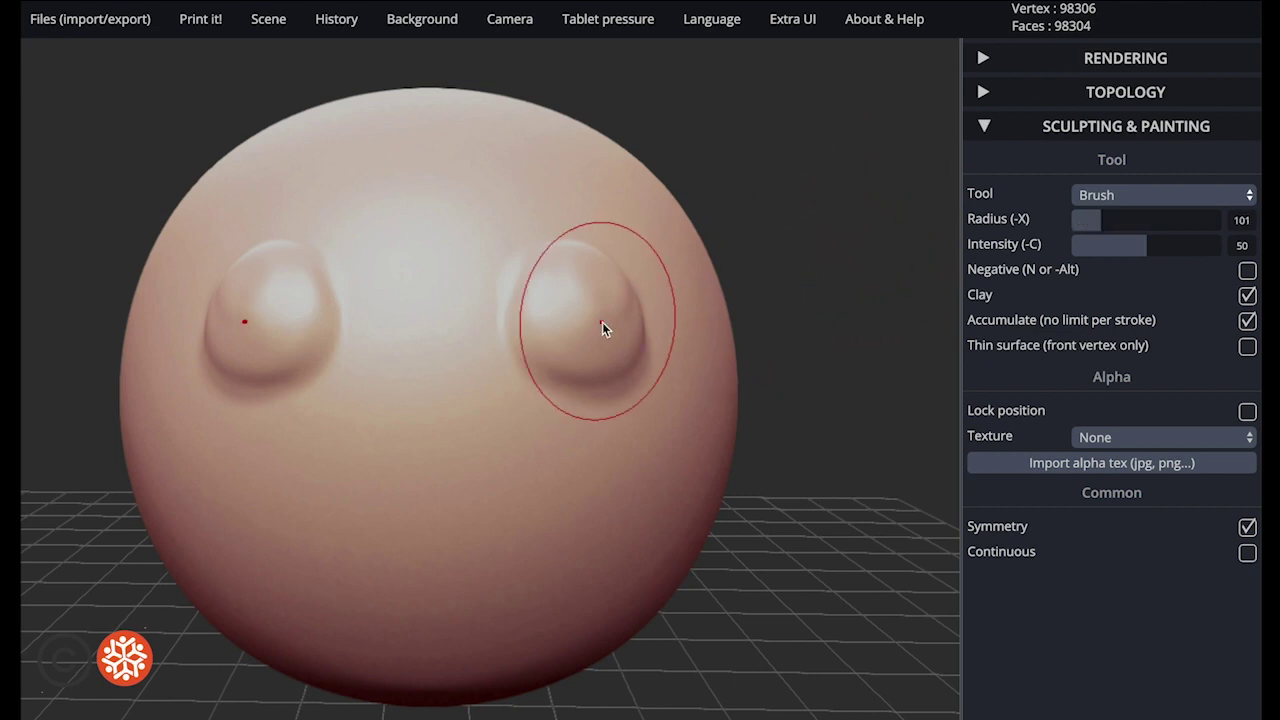
mouse_move(555, 316)
mouse_down()
mouse_move(543, 294)
mouse_move(577, 288)
mouse_up()
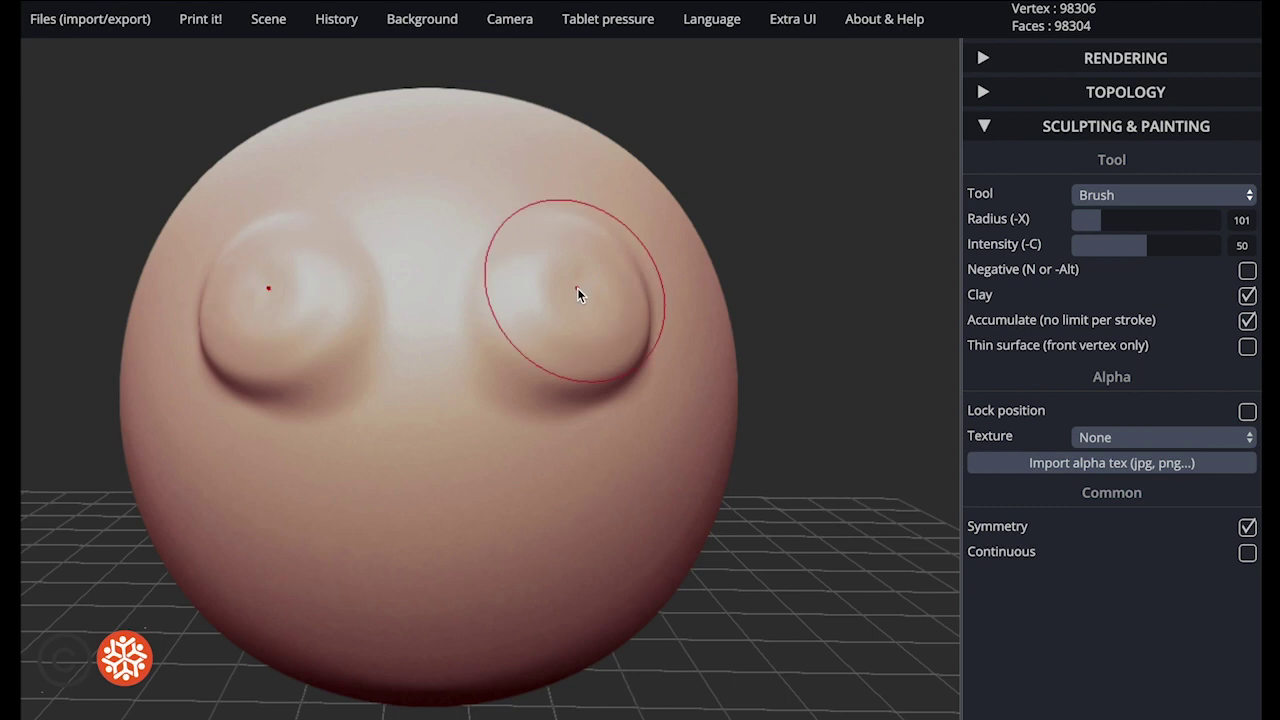
drag(1091, 220, 1076, 223)
mouse_move(549, 307)
mouse_down()
mouse_move(574, 303)
mouse_move(571, 284)
mouse_move(582, 291)
mouse_move(565, 289)
mouse_up()
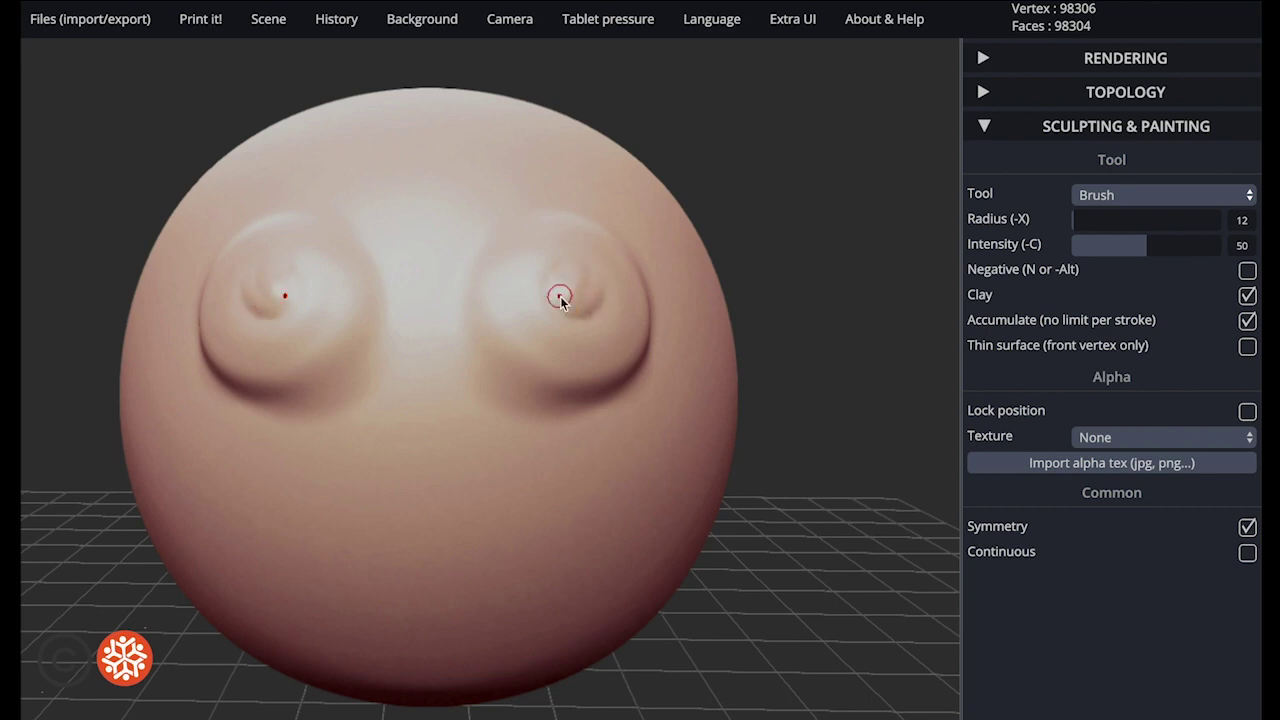
- Sculpt a raised smiling mouth at intensity 100 and a faint line just below it at intensity 8
drag(1141, 247, 1223, 252)
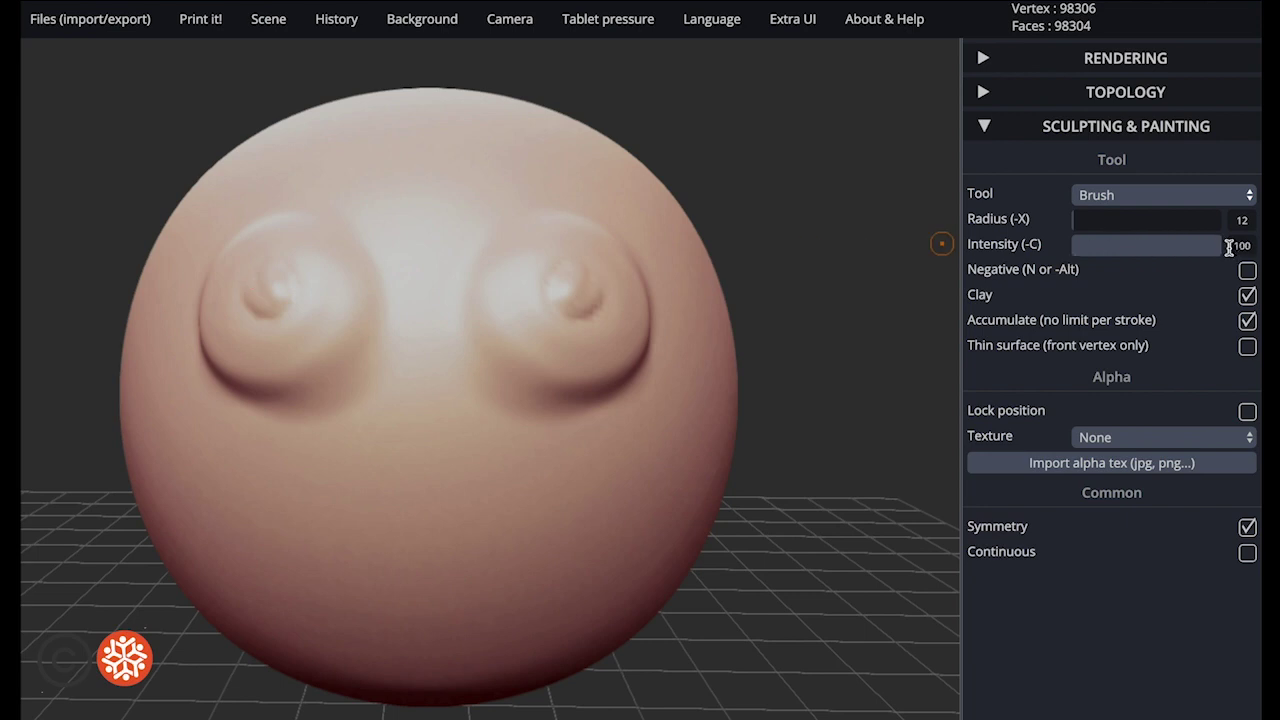
mouse_move(404, 574)
mouse_down()
mouse_move(504, 553)
mouse_move(518, 528)
mouse_move(556, 520)
mouse_up()
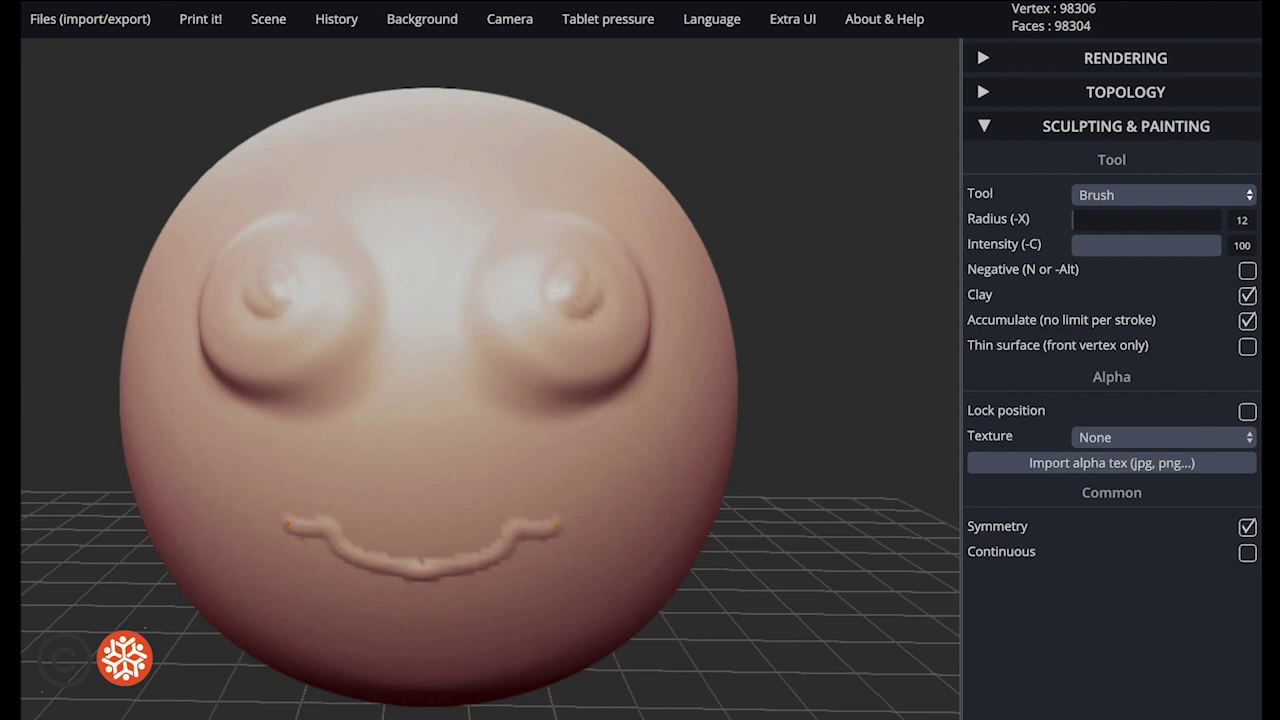
drag(1204, 244, 1079, 250)
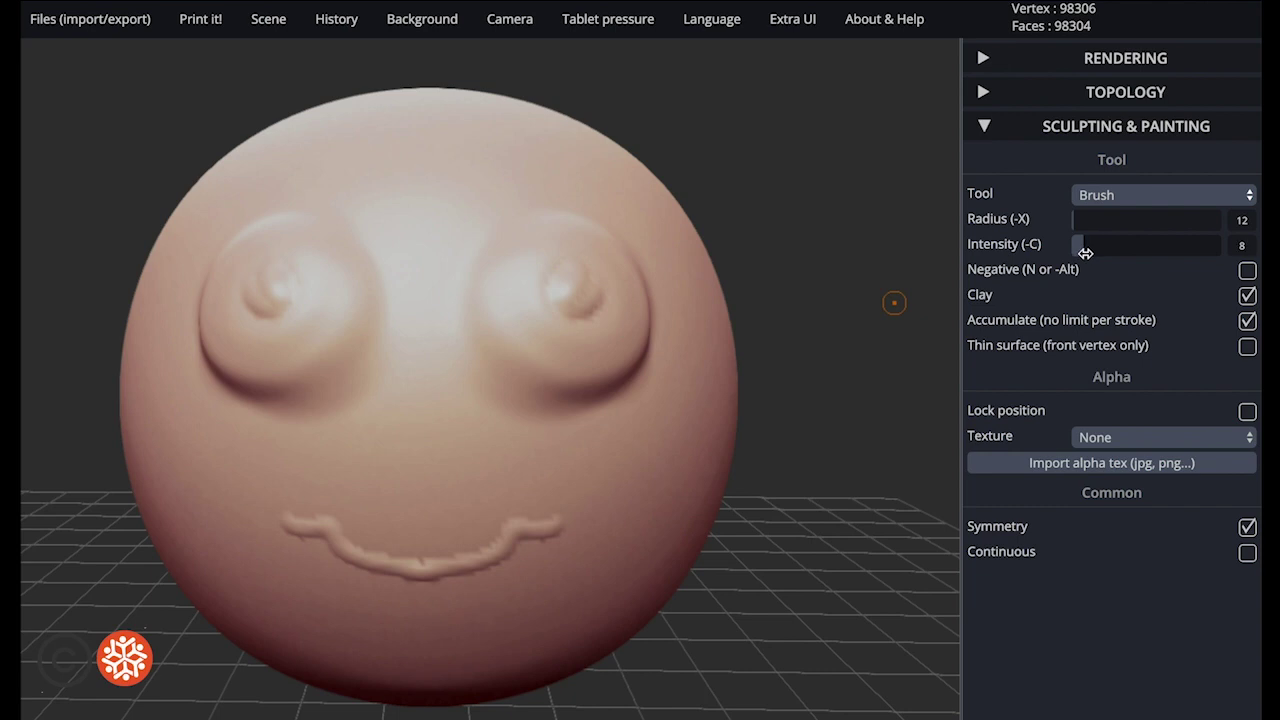
drag(553, 537, 536, 554)
- Carve into the mouth and around both pupils with Negative enabled and intensity 69, and turn Negative back off
click(1247, 270)
drag(1096, 252, 1178, 249)
click(1089, 230)
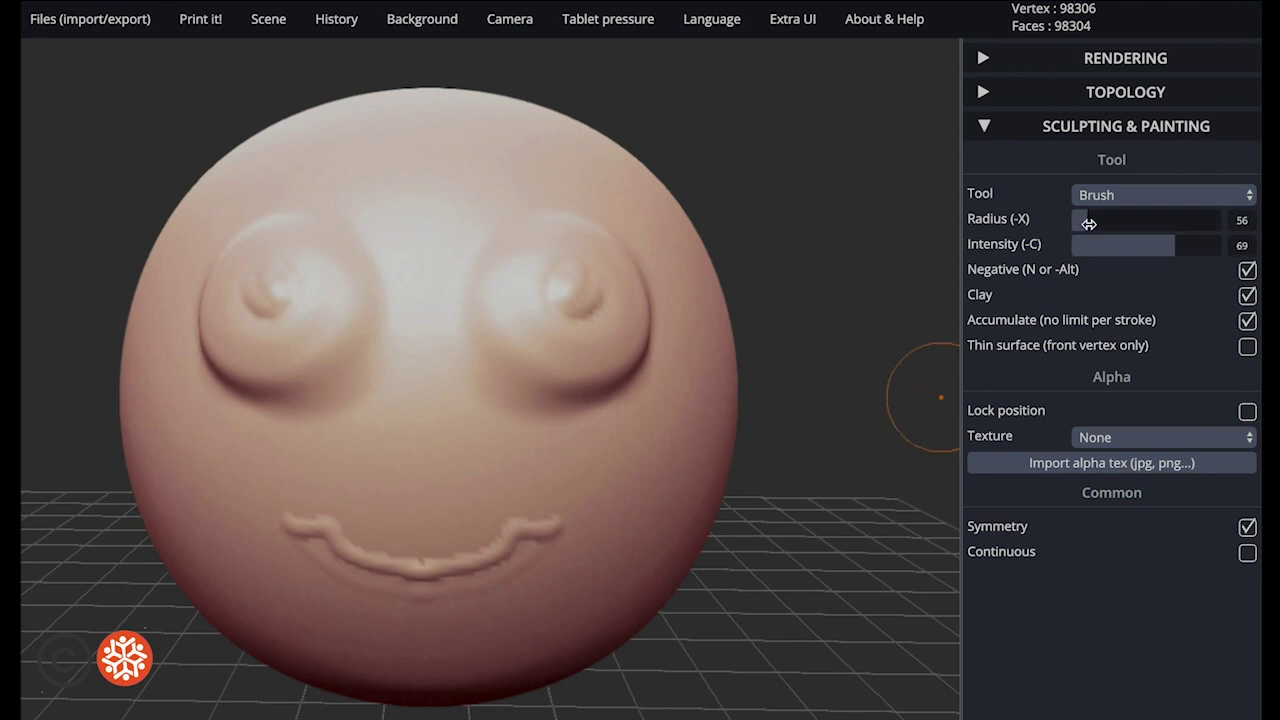
mouse_move(610, 548)
mouse_down()
mouse_move(462, 578)
mouse_move(362, 575)
mouse_move(312, 554)
mouse_up()
mouse_move(310, 318)
mouse_down()
mouse_move(240, 345)
mouse_move(225, 305)
mouse_move(265, 267)
mouse_move(315, 282)
mouse_move(305, 315)
mouse_up()
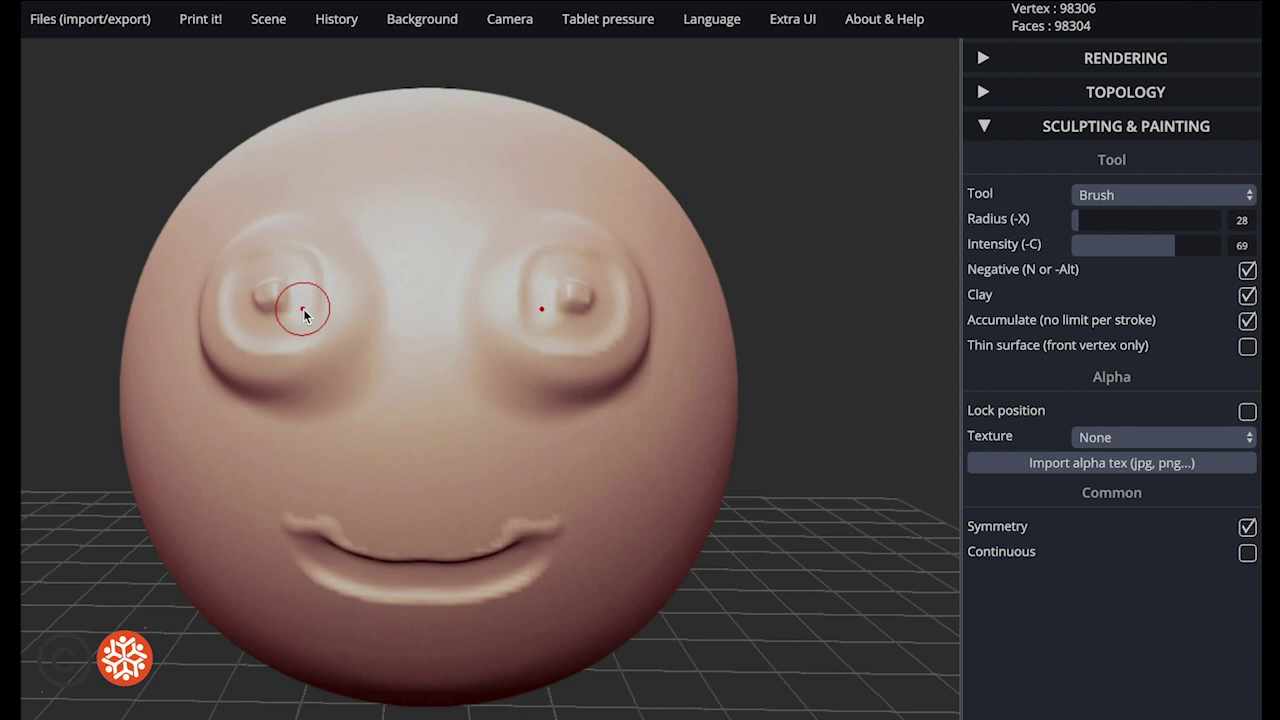
click(1247, 270)
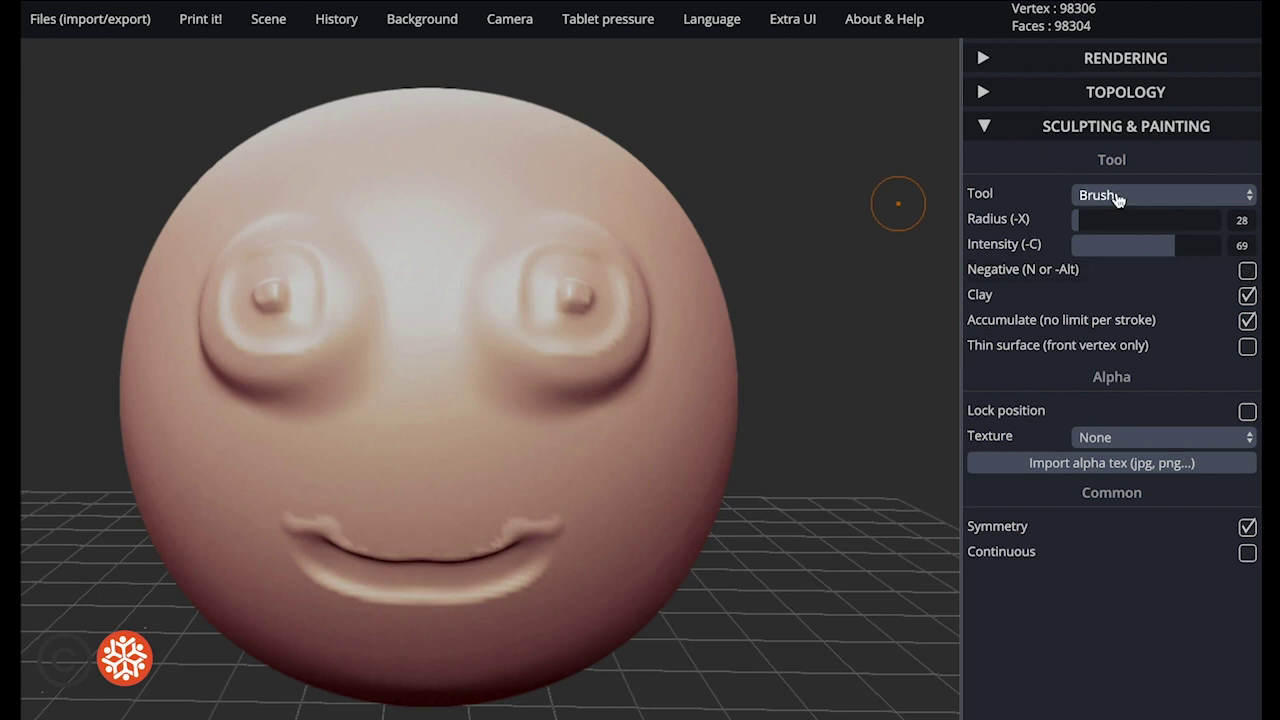
- Pull a symmetrical pair of long ears out of the head's sides using the Drag tool at radius 150
click(1115, 196)
click(1103, 318)
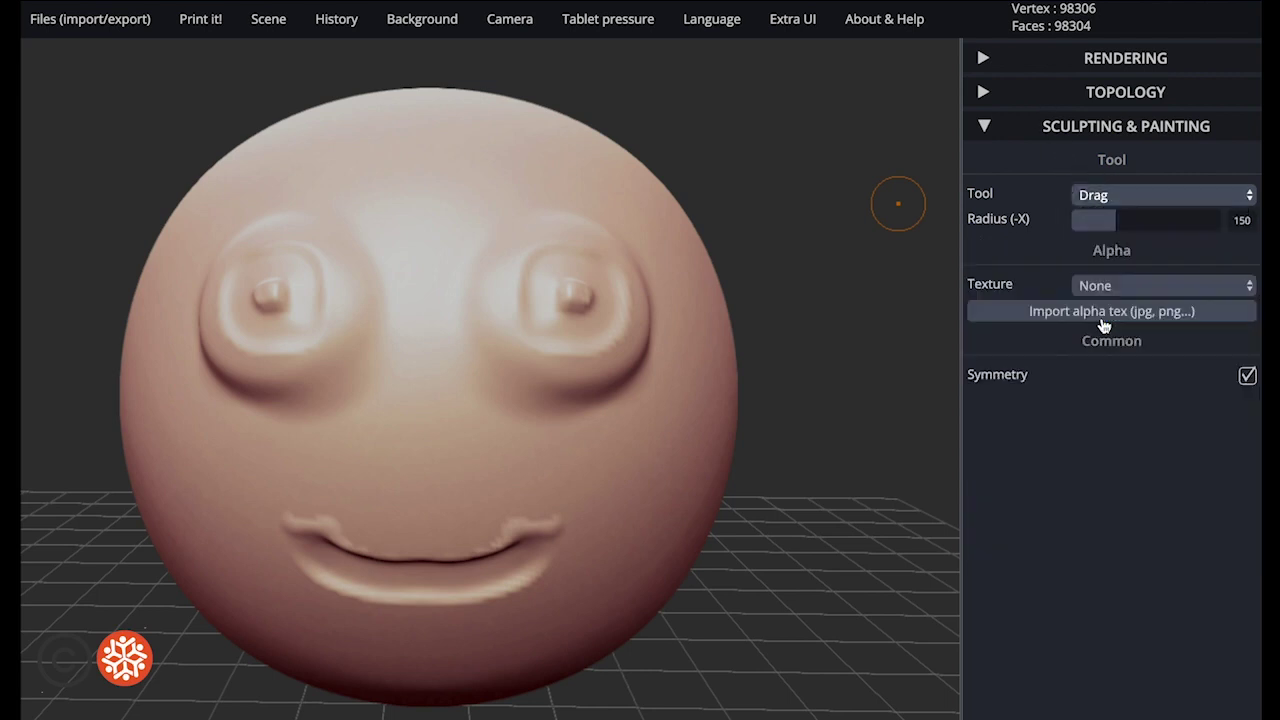
drag(868, 327, 794, 323)
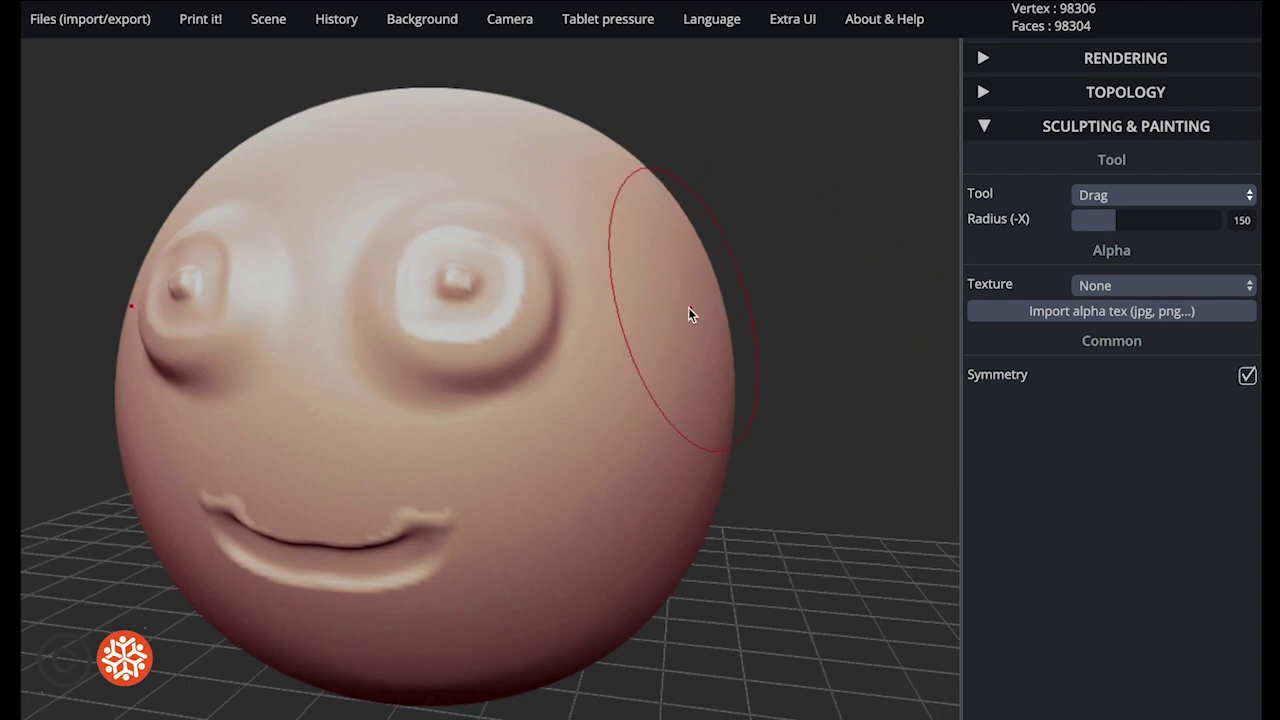
mouse_move(686, 305)
mouse_down()
mouse_move(730, 262)
mouse_move(795, 242)
mouse_move(880, 180)
mouse_move(933, 197)
mouse_up()
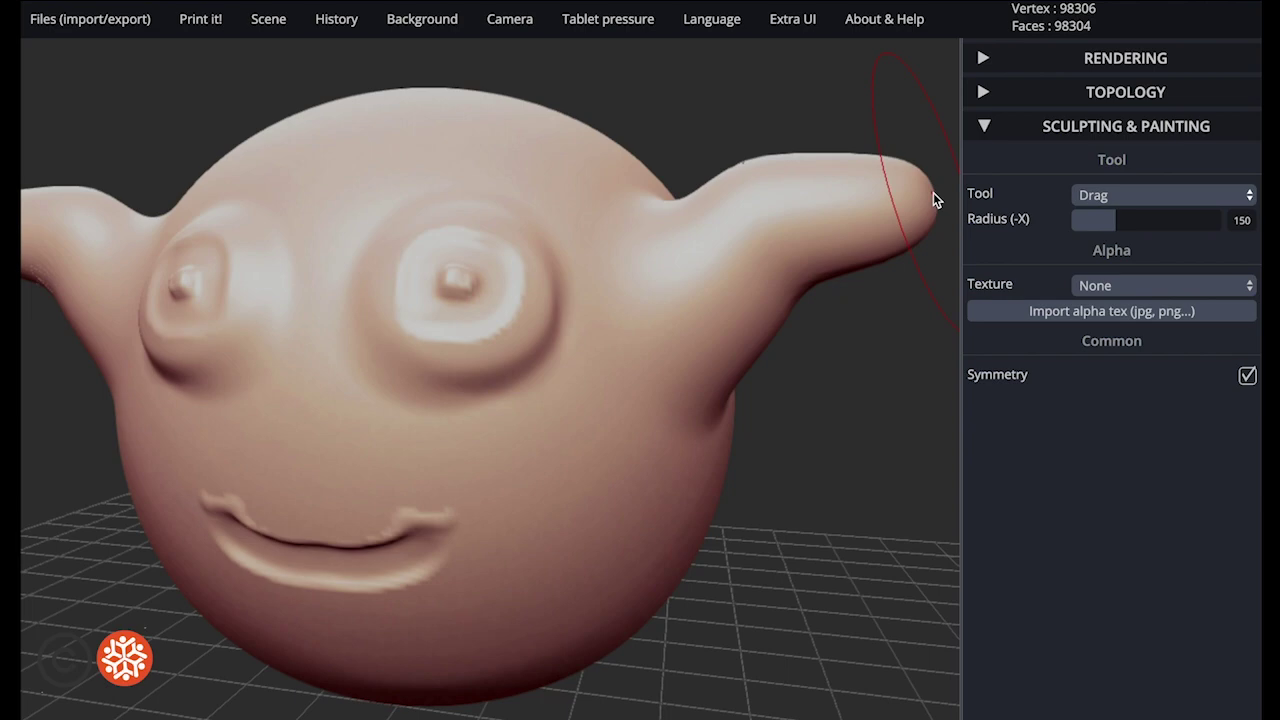
- Pull the back of the head out into a large bulge with the Drag tool at radius 306
drag(858, 418, 577, 437)
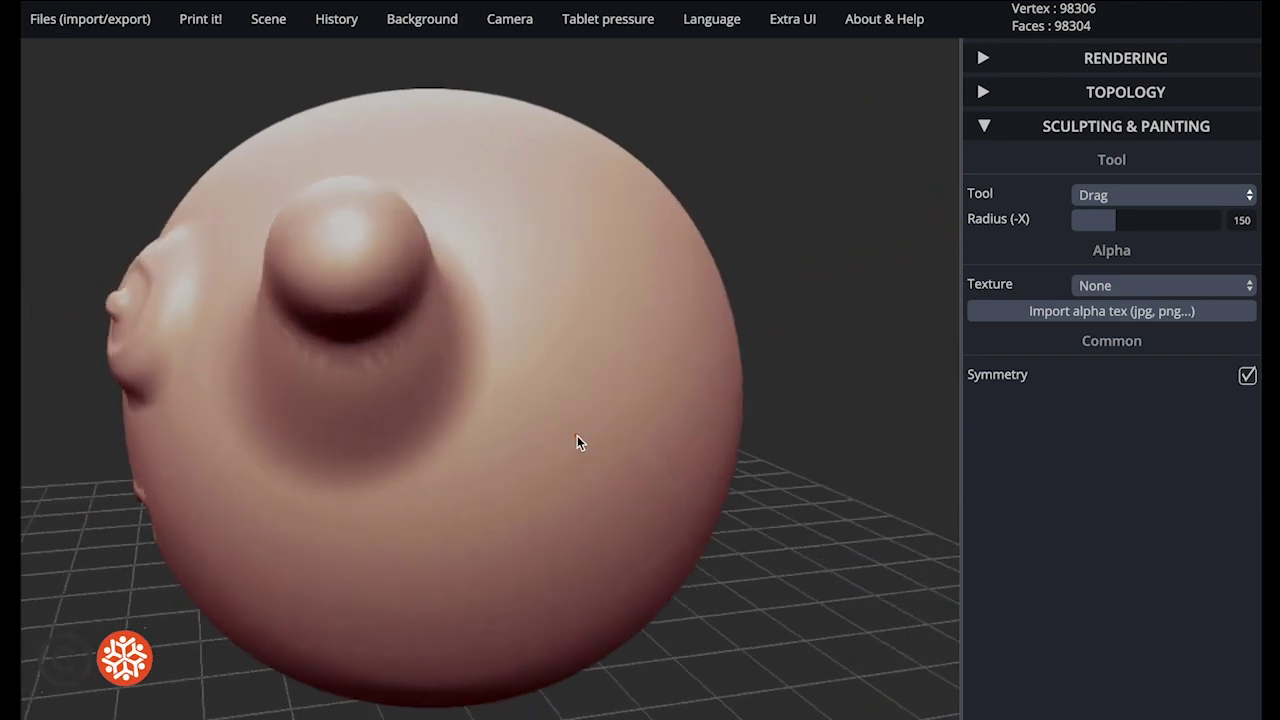
click(1118, 219)
drag(1118, 219, 1163, 219)
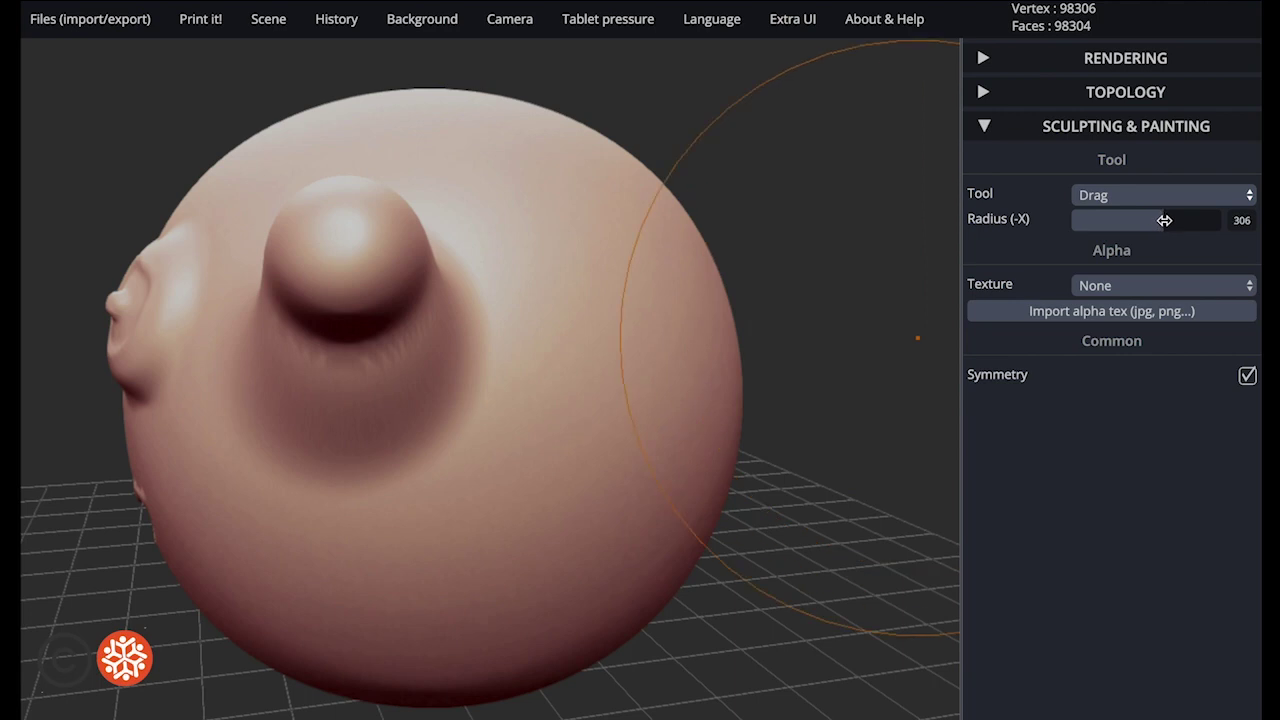
drag(699, 308, 888, 298)
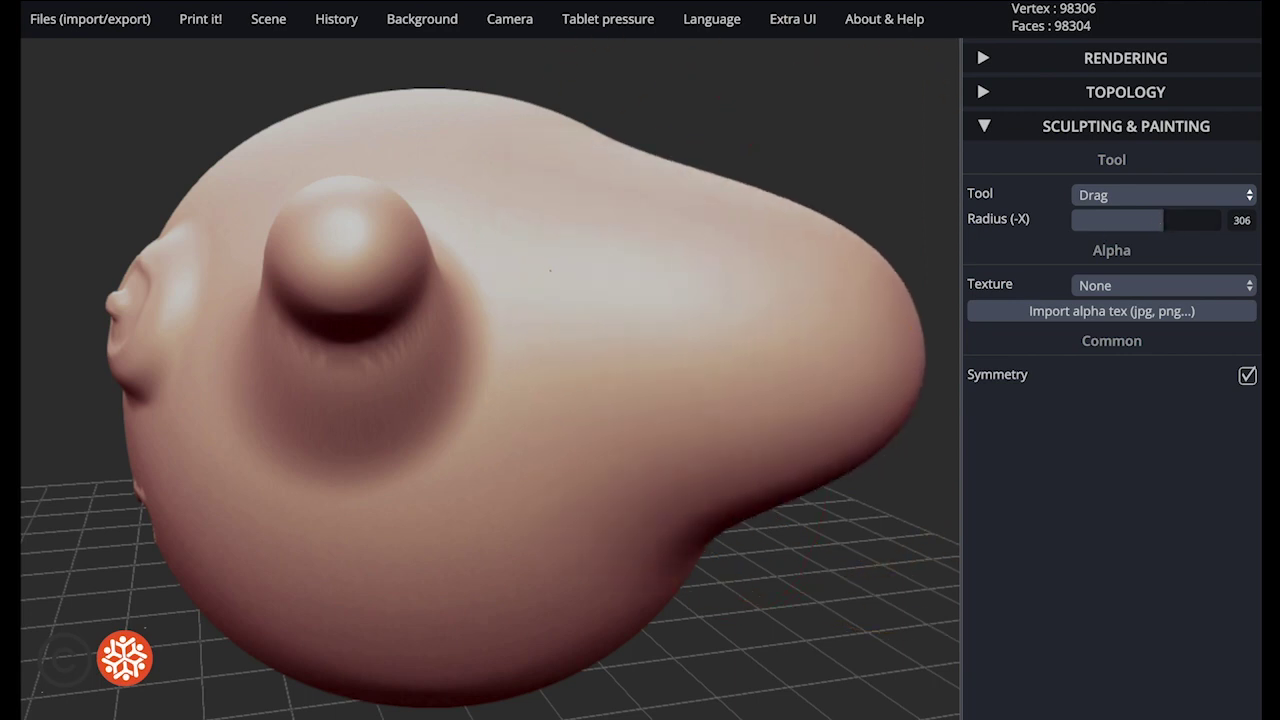
mouse_move(816, 530)
mouse_down()
mouse_move(596, 548)
mouse_move(757, 682)
mouse_up()
key(ctrl+z)
- Examine the character's overall shape from the side and front at different zoom distances
mouse_move(183, 660)
mouse_down()
mouse_move(531, 683)
mouse_move(724, 678)
mouse_up()
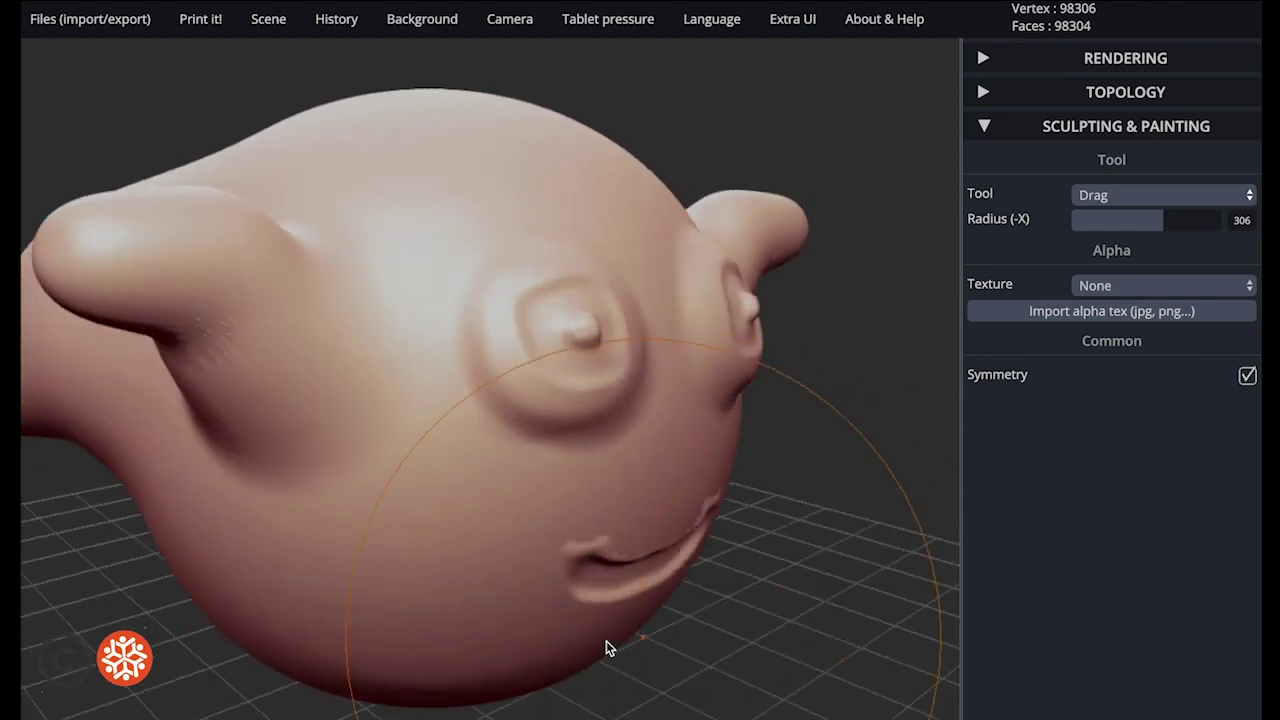
scroll(585, 660, down, 5)
scroll(585, 660, up, 5)
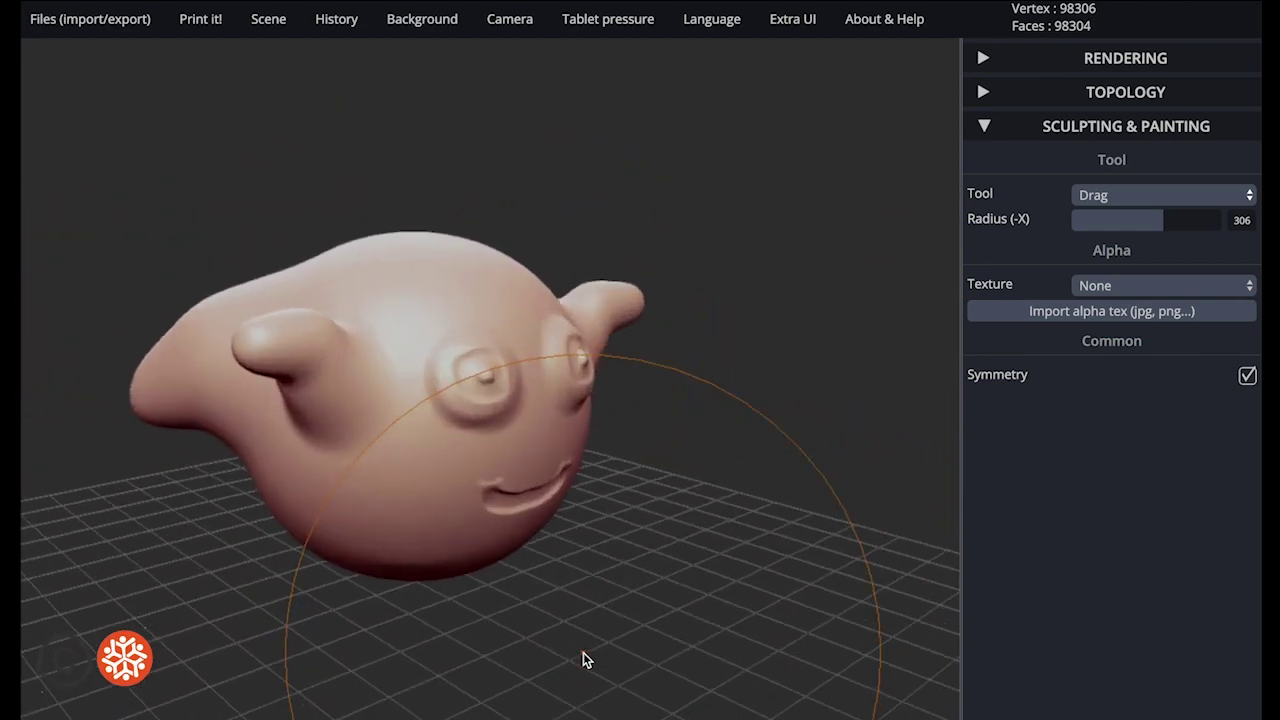
scroll(585, 660, down, 6)
drag(711, 526, 597, 537)
scroll(586, 531, up, 10)
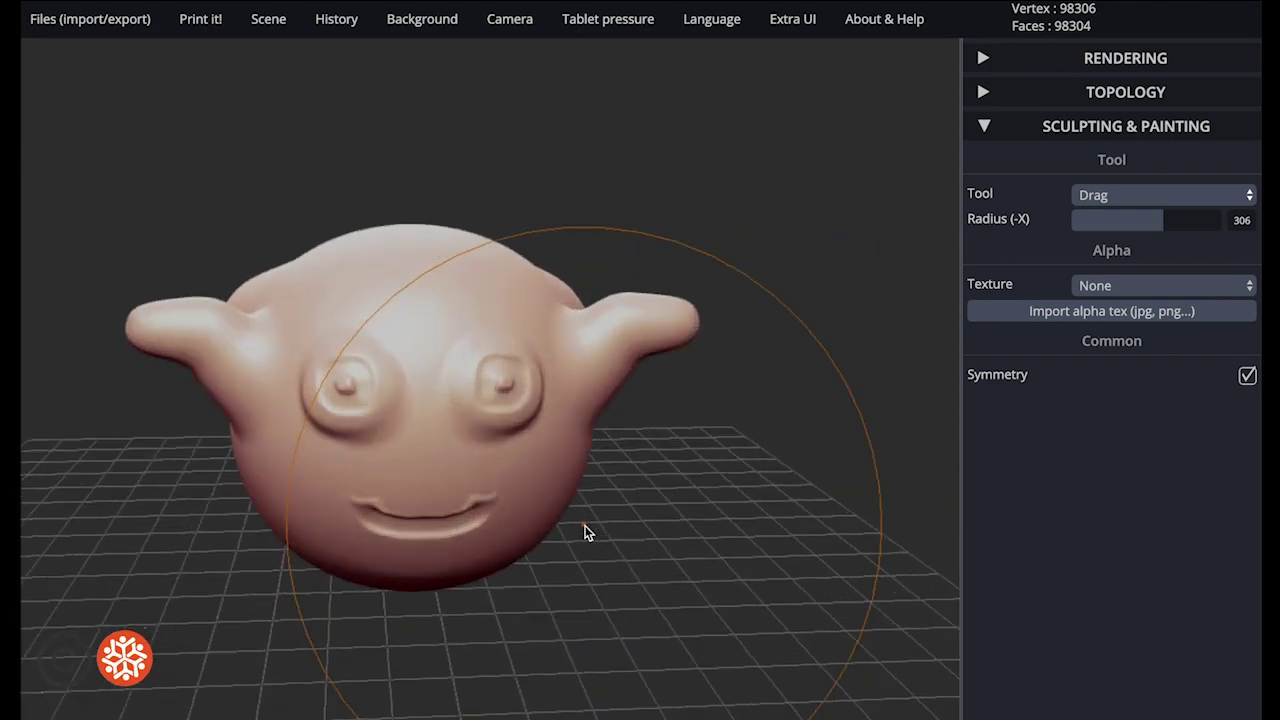
scroll(586, 531, down, 10)
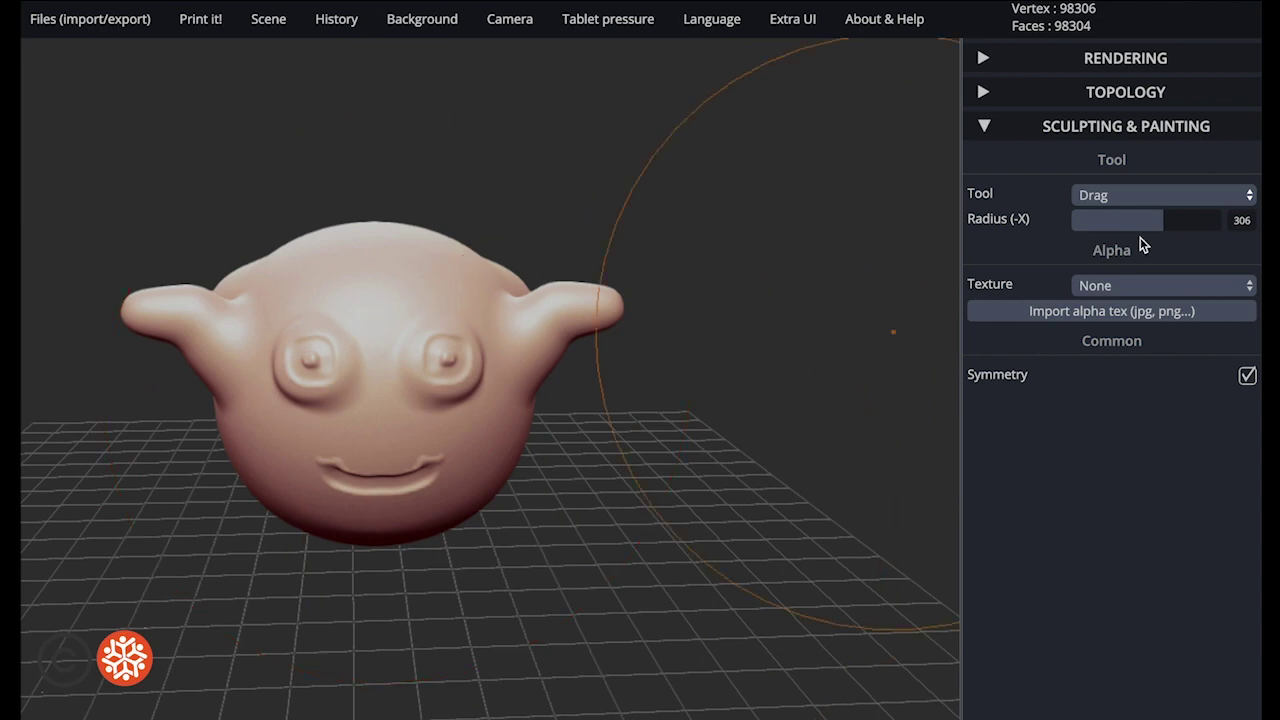
- Reshape the inner surfaces of both ears using the Flatten tool at radius 50, intensity 75, with Negative enabled
click(1136, 196)
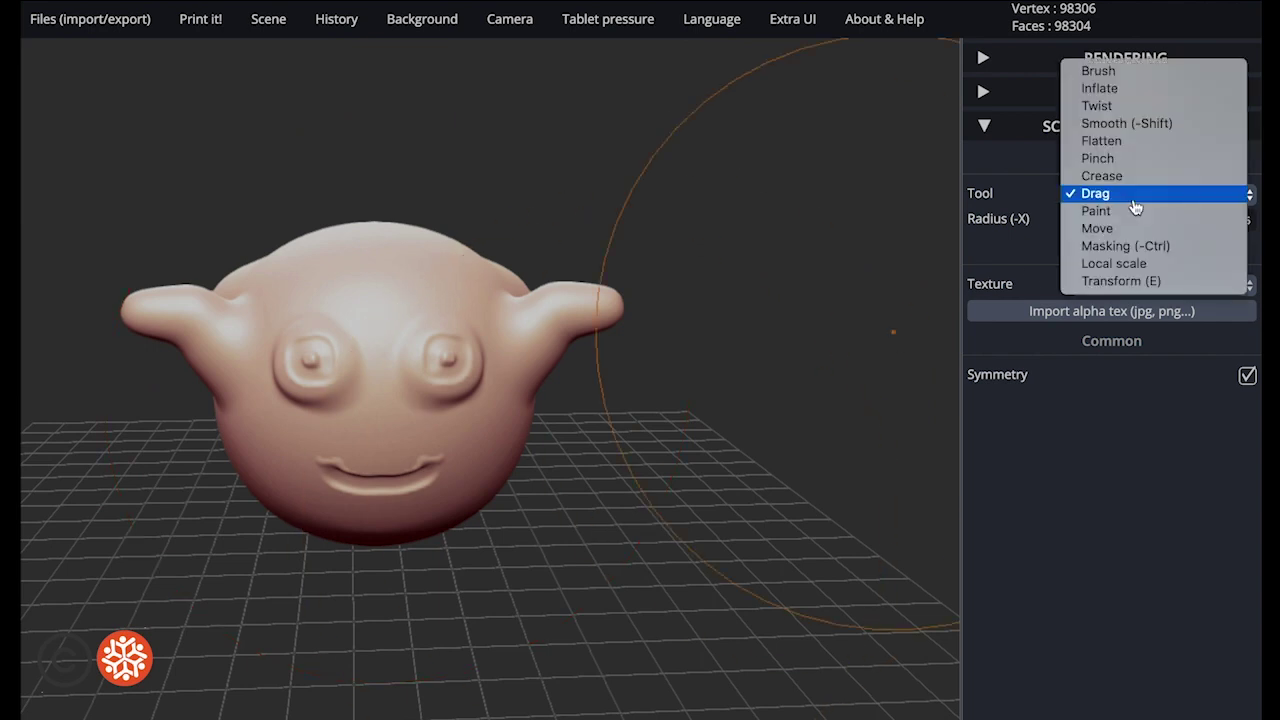
click(1112, 141)
drag(598, 303, 558, 325)
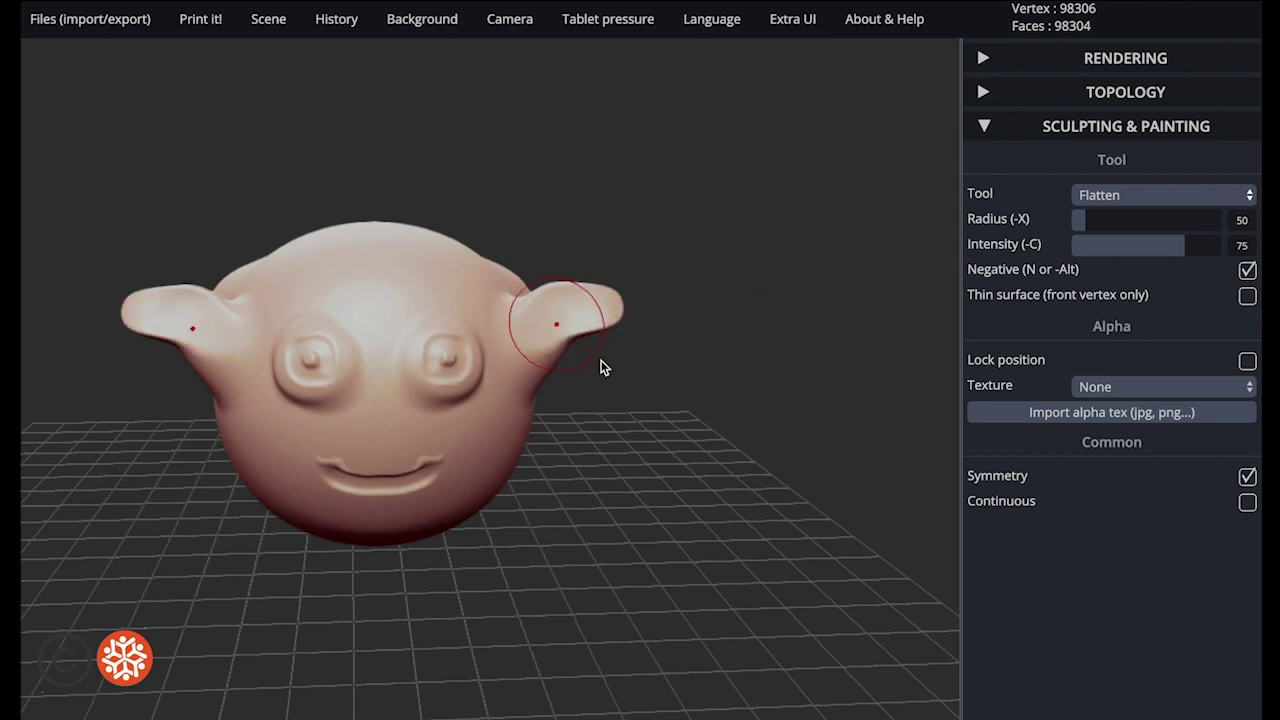
drag(644, 433, 335, 457)
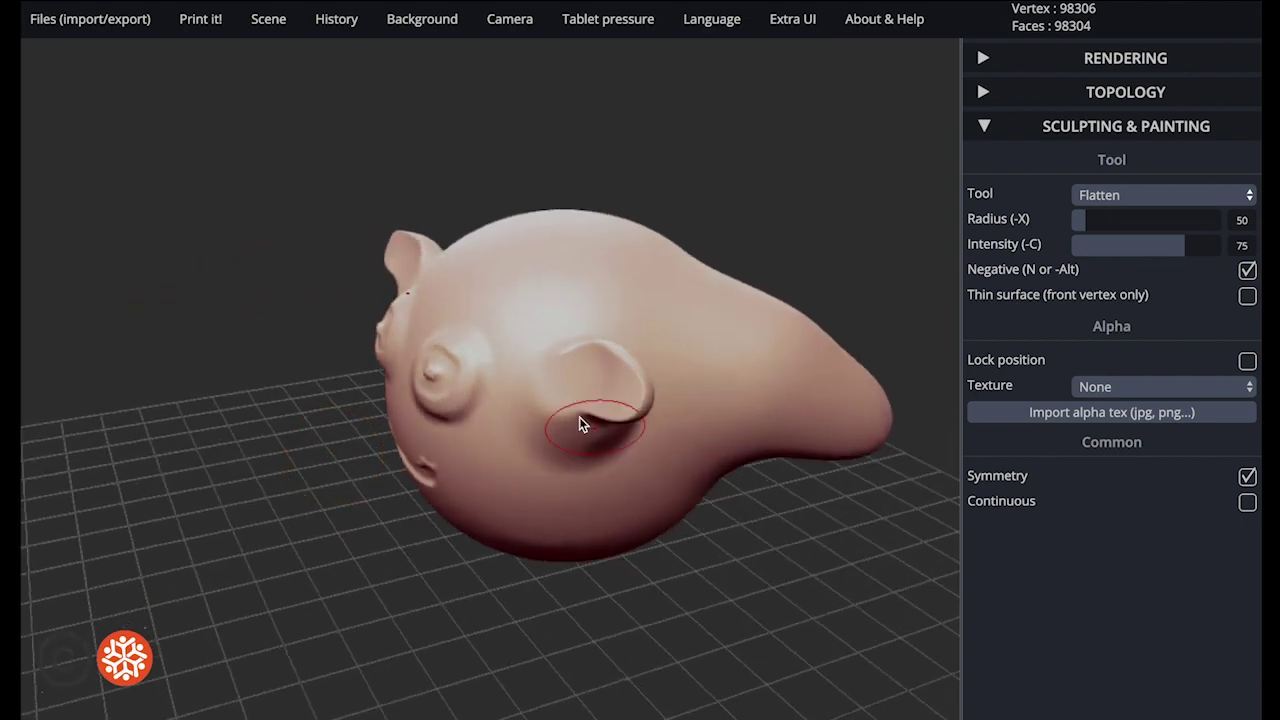
mouse_move(576, 397)
mouse_down()
mouse_move(608, 404)
mouse_move(588, 394)
mouse_up()
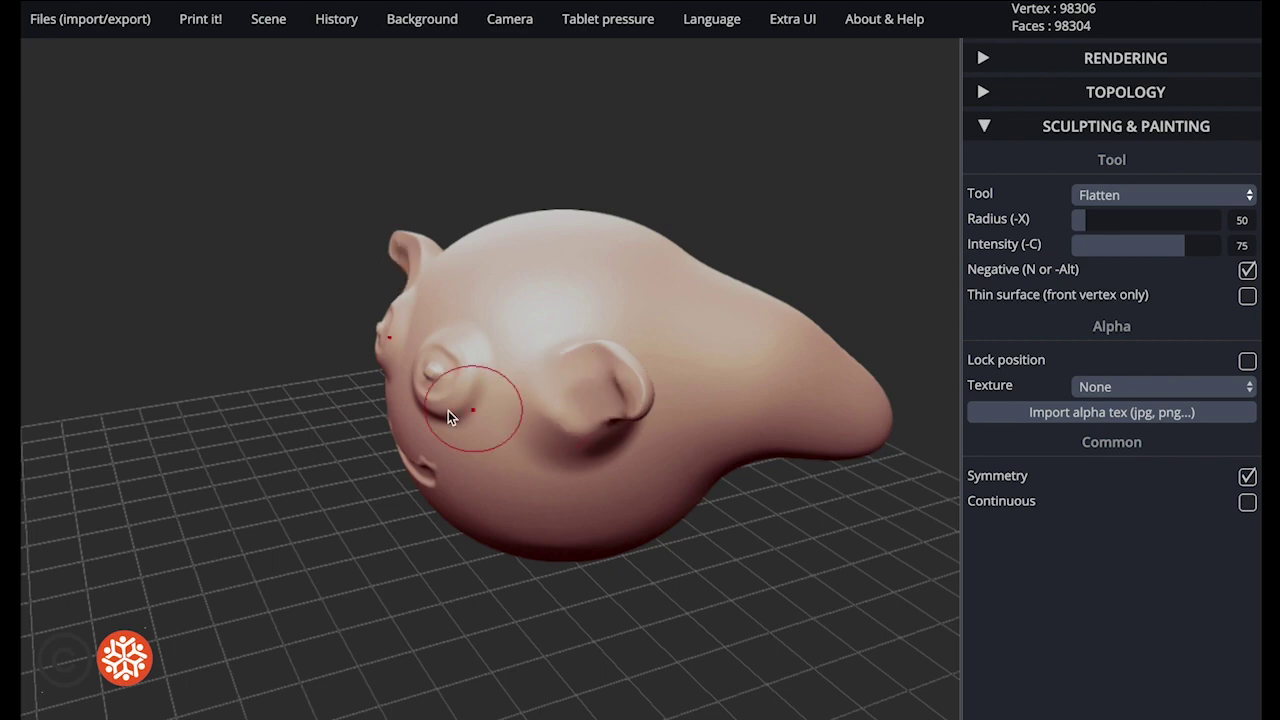
- Choose the Paint tool and set its albedo colour to blue #2f2bde
mouse_move(177, 640)
mouse_down()
mouse_move(363, 638)
mouse_move(471, 591)
mouse_up()
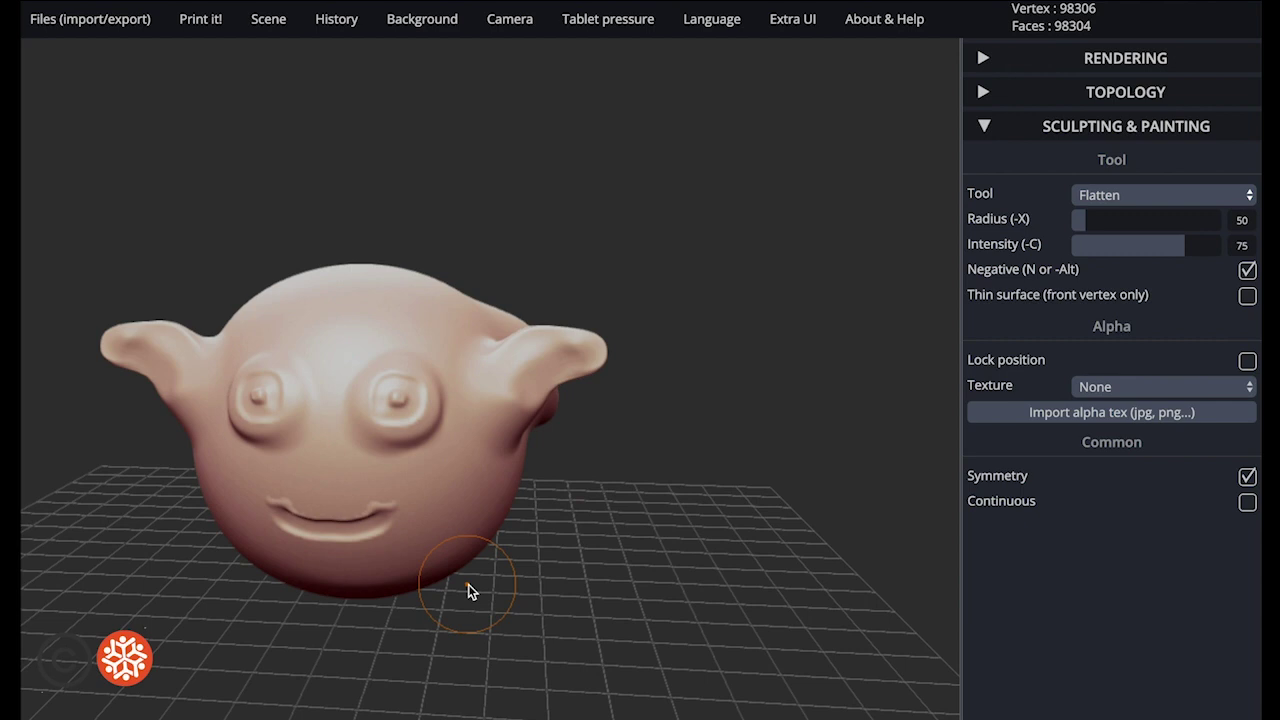
click(1125, 196)
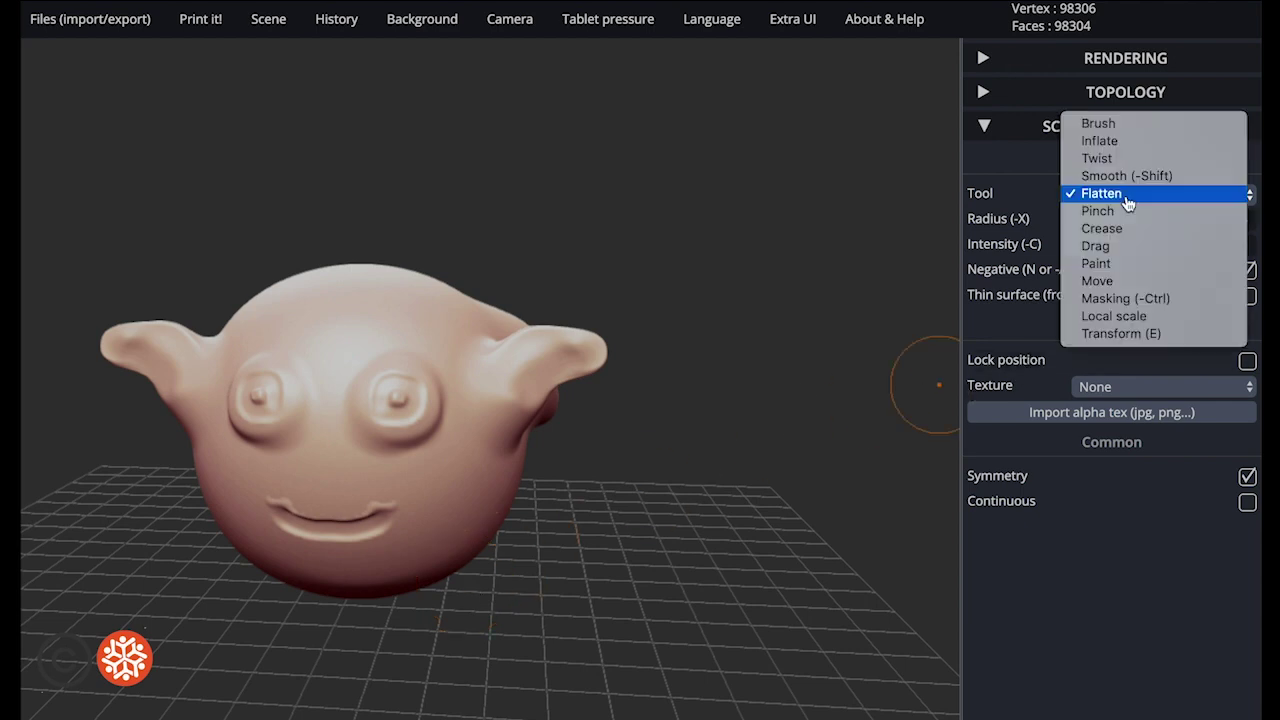
click(1118, 263)
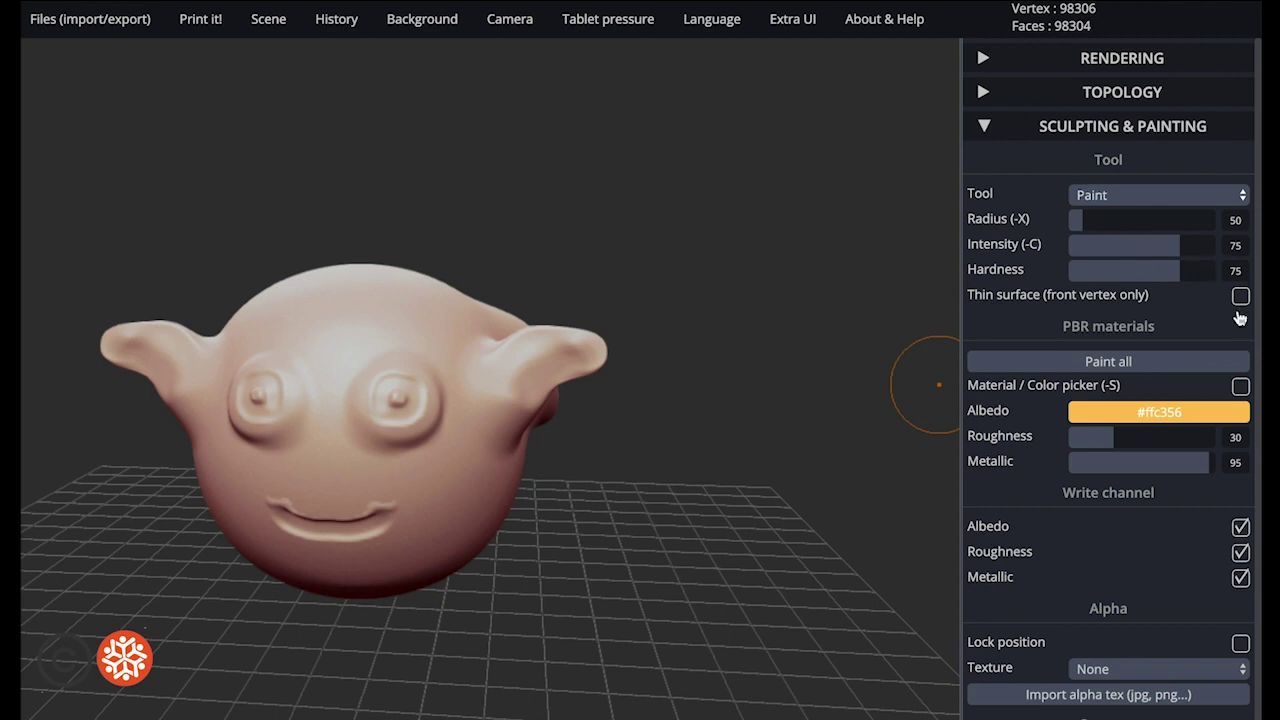
click(1140, 410)
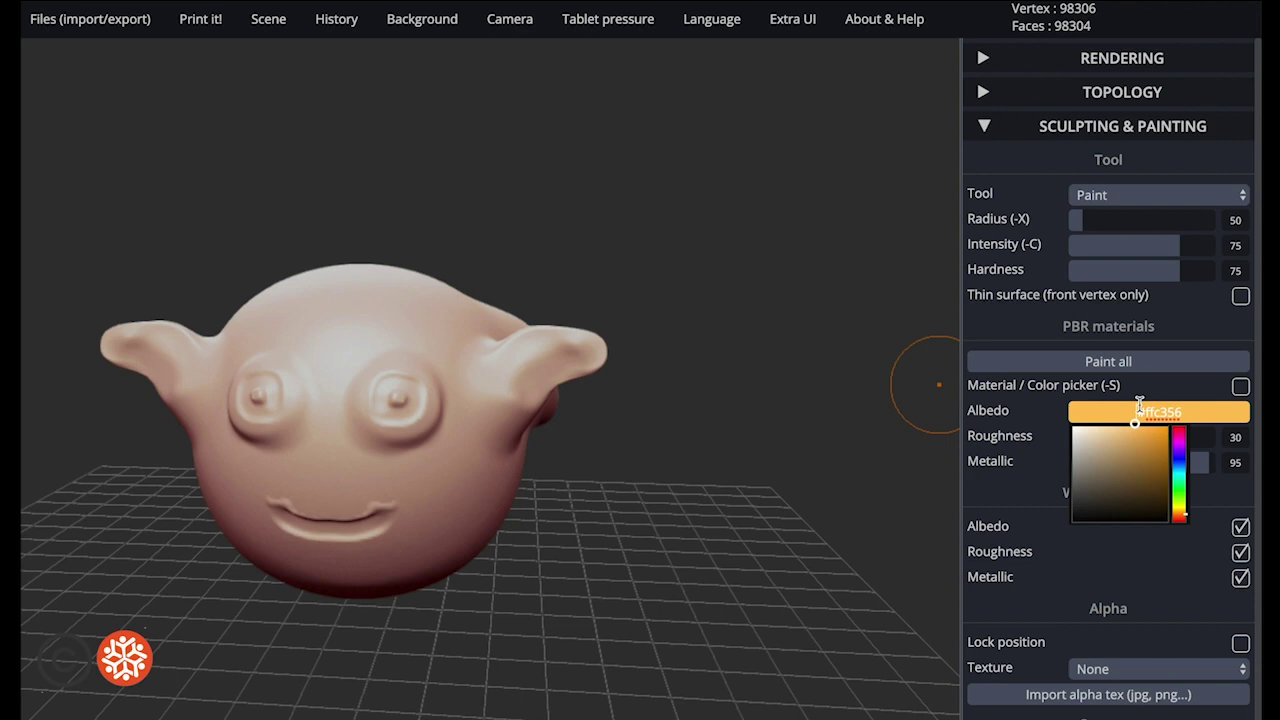
click(1180, 460)
drag(1133, 427, 1127, 429)
click(1109, 493)
drag(1112, 497, 1143, 437)
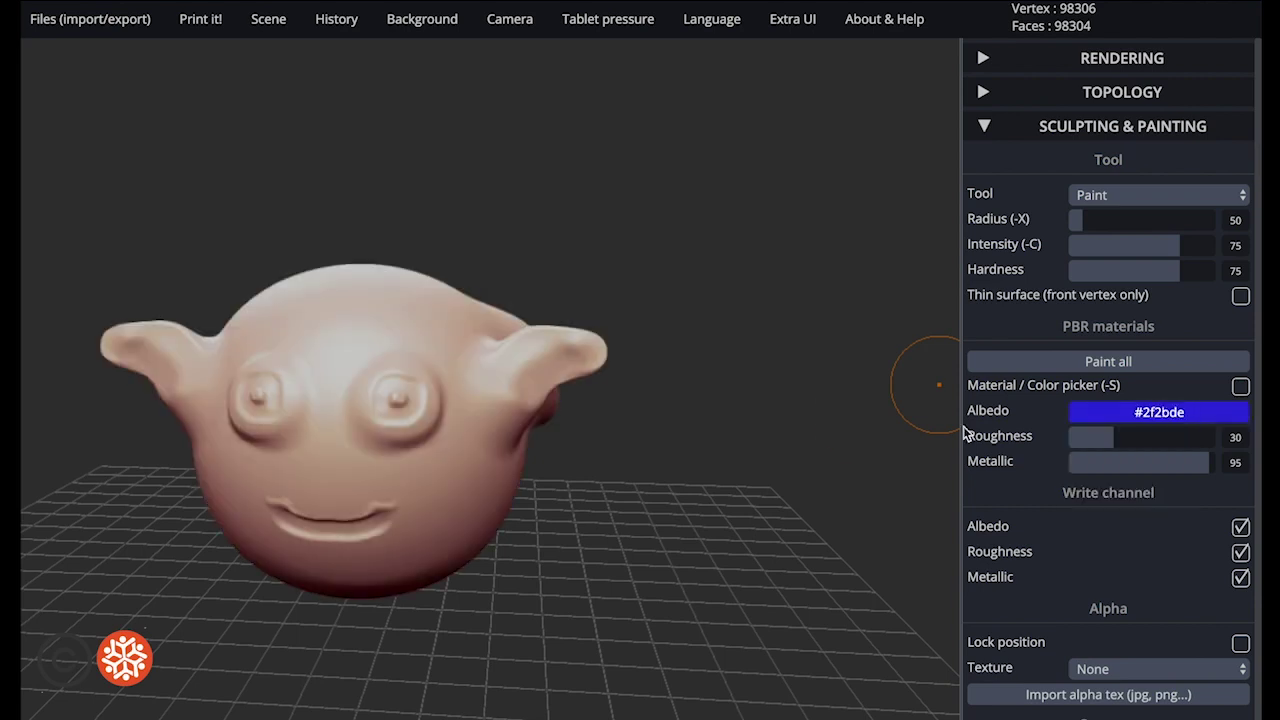
- Brush blue across the face, and fill the whole creature with the same colour
mouse_move(480, 414)
mouse_down()
mouse_move(420, 470)
mouse_move(370, 420)
mouse_move(360, 340)
mouse_move(376, 402)
mouse_move(500, 385)
mouse_move(460, 316)
mouse_move(498, 318)
mouse_up()
click(1153, 412)
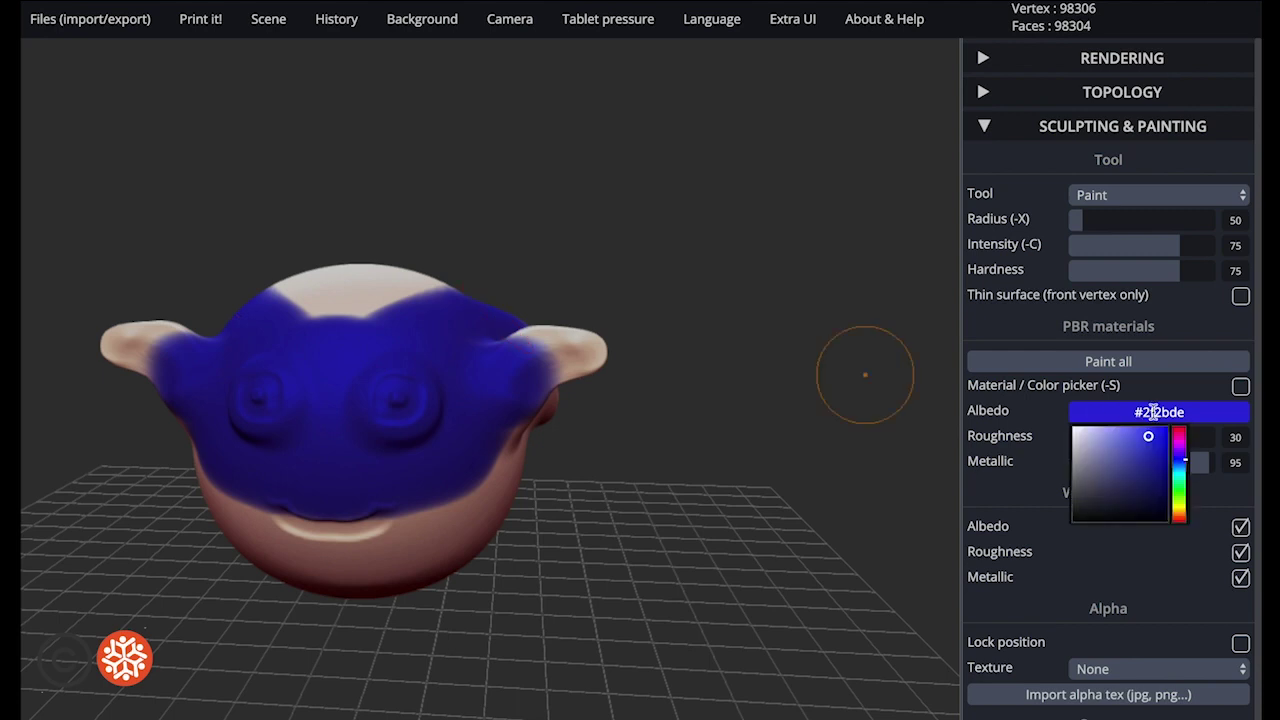
click(1110, 362)
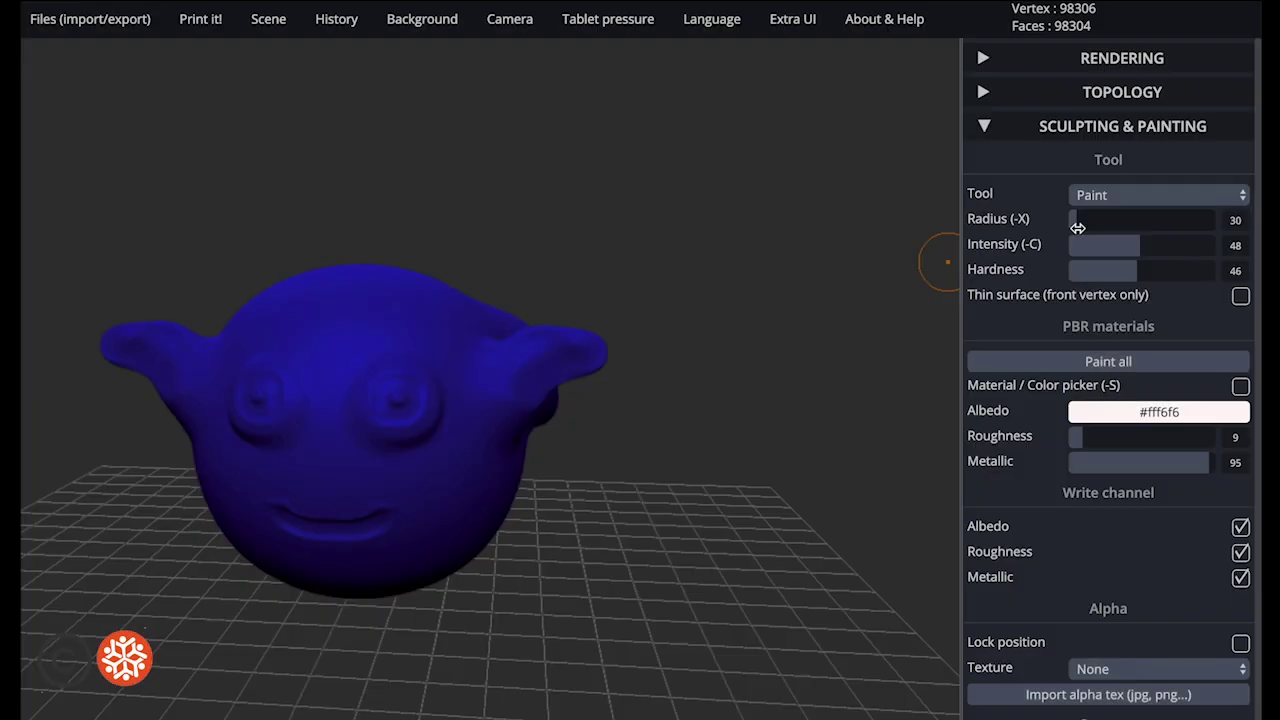
- Paint both eyes off-white #fff6f6 at intensity 48 and hardness 46, and their pupils near-black #140202 at radius 7
drag(1078, 228, 1075, 228)
drag(398, 388, 398, 412)
mouse_move(1166, 412)
click(1160, 514)
drag(1076, 230, 1072, 231)
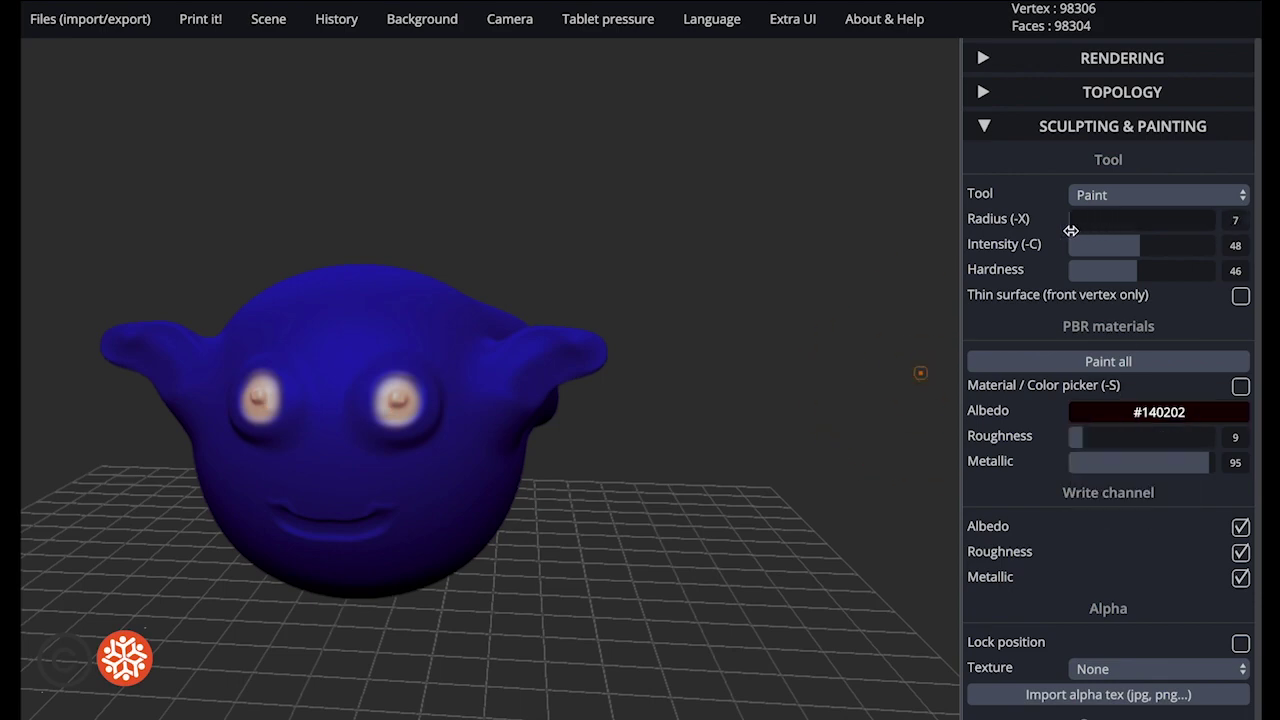
- Build up raised forms on the creature's body using the Brush tool at radius 28, intensity 69, with Clay enabled
click(1092, 200)
click(1089, 221)
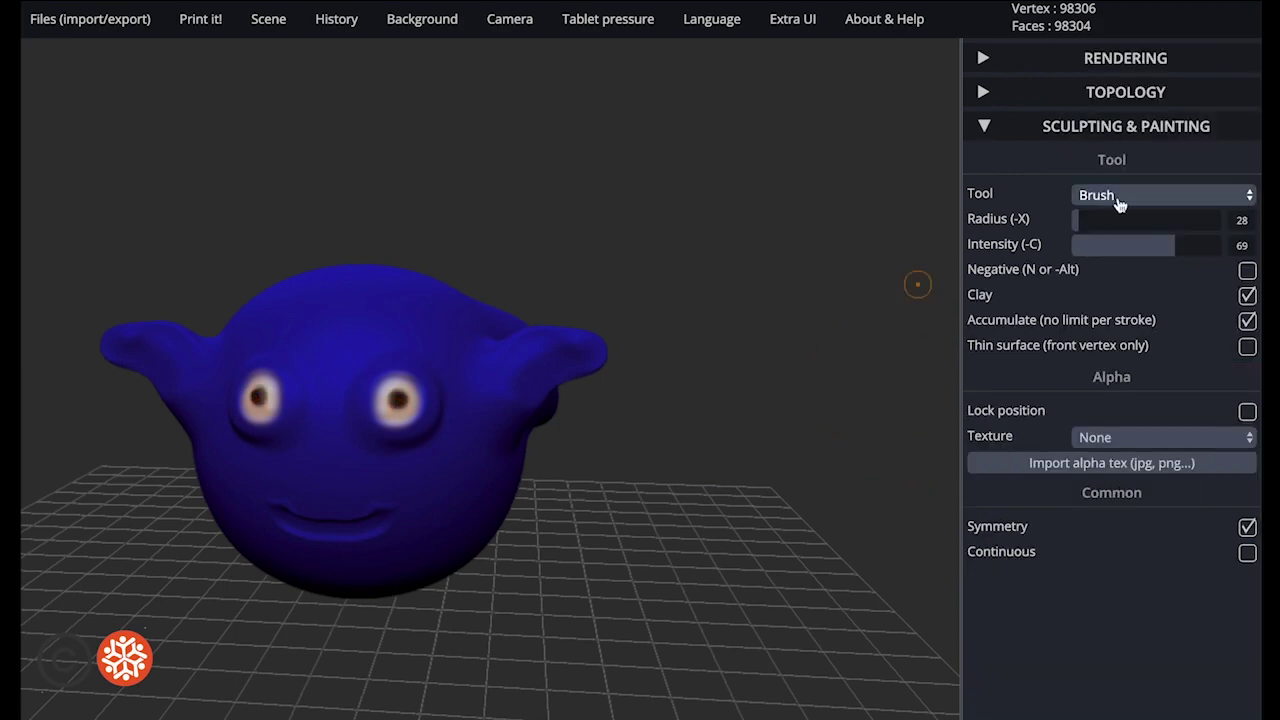
scroll(640, 500, down, 3)
drag(530, 530, 623, 517)
drag(540, 571, 641, 580)
drag(300, 515, 450, 527)
right_drag(612, 443, 700, 420)
- Smooth the lumpy body surface with the Smooth tool at radius 50 and intensity 75
click(1168, 202)
click(1150, 246)
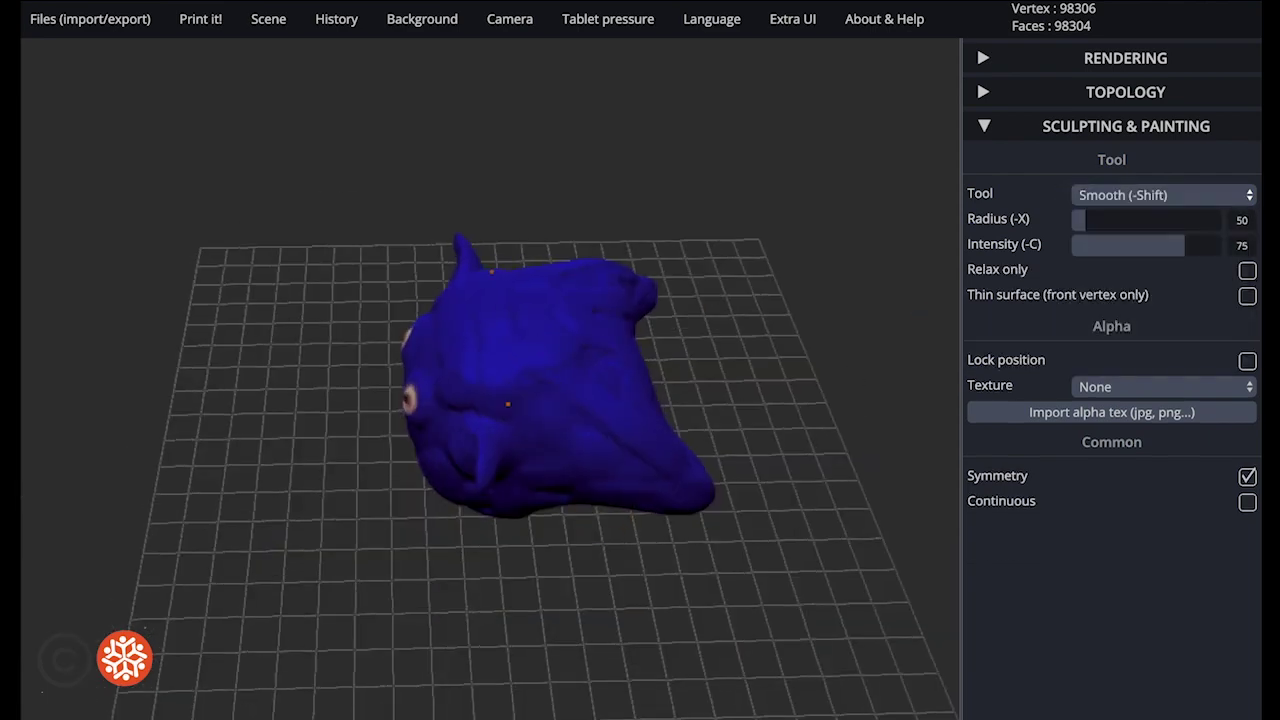
right_drag(509, 403, 620, 310)
- Pull symmetrical arms and legs out of the body with the Drag tool, adjusting its radius for each part
click(1136, 198)
click(1096, 264)
drag(560, 600, 640, 590)
drag(1116, 221, 1090, 221)
mouse_move(520, 560)
mouse_down()
mouse_move(403, 566)
mouse_move(430, 625)
mouse_up()
drag(471, 266, 500, 225)
drag(420, 600, 340, 620)
drag(1089, 221, 1081, 221)
mouse_move(556, 272)
mouse_down()
mouse_move(592, 248)
mouse_move(690, 250)
mouse_up()
mouse_move(400, 600)
mouse_down()
mouse_move(537, 686)
mouse_move(600, 590)
mouse_up()
drag(480, 545, 535, 603)
- Pull small toes out of the feet and fingers out of the hands with the Drag tool at radius 15
scroll(700, 580, up, 3)
mouse_move(760, 640)
mouse_down()
mouse_move(700, 580)
mouse_move(300, 660)
mouse_up()
scroll(700, 580, down, 3)
scroll(395, 565, up, 5)
middle_drag(395, 562, 390, 320)
drag(1080, 221, 1075, 221)
drag(211, 583, 206, 575)
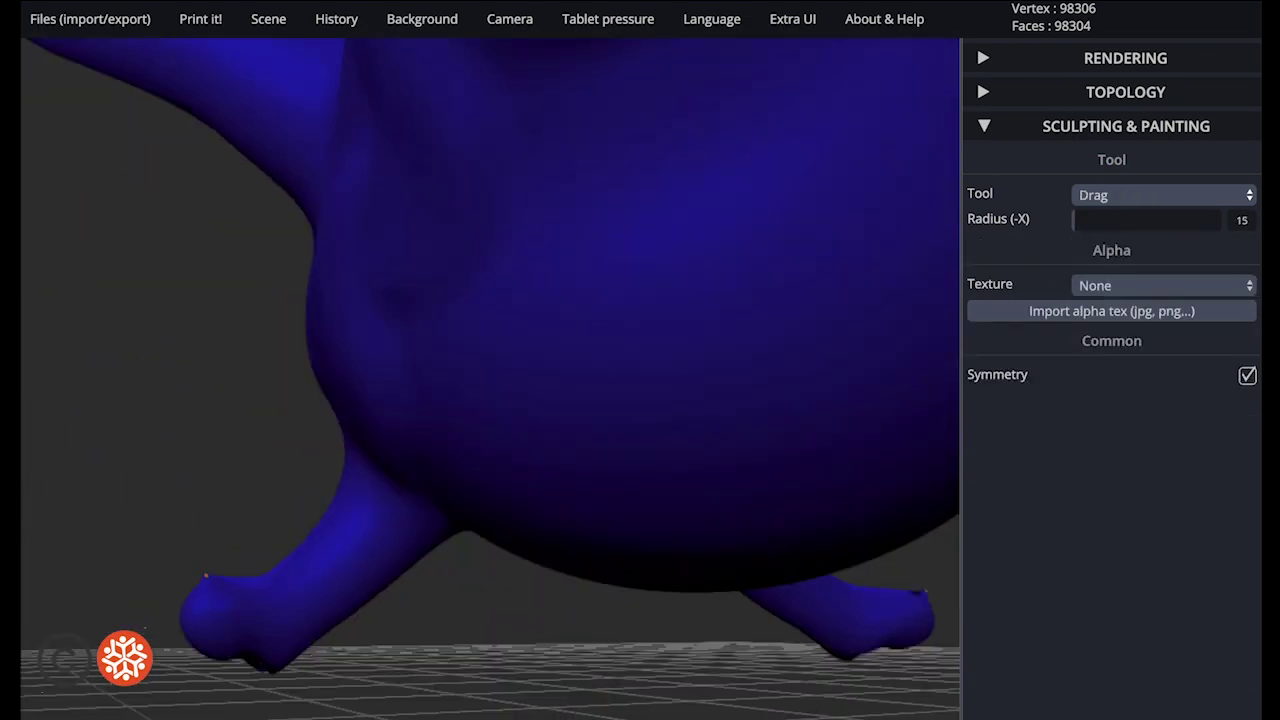
scroll(286, 691, down, 2)
drag(286, 691, 835, 162)
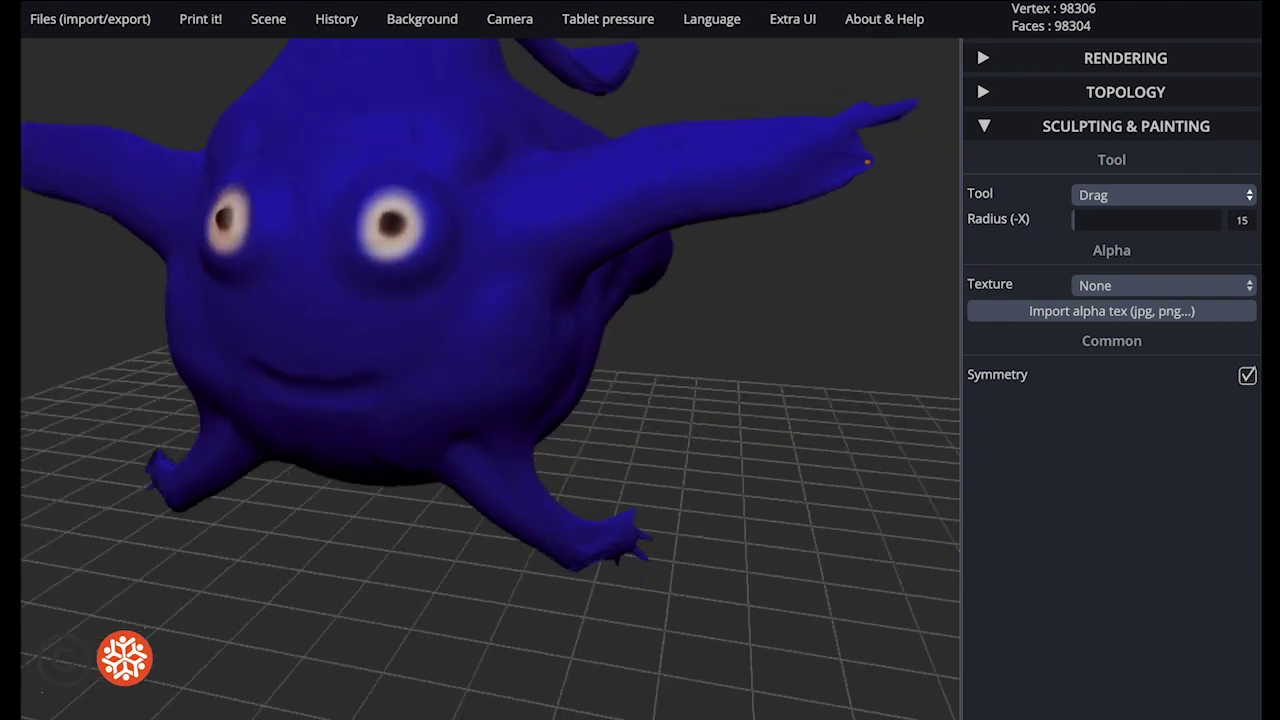
- Sculpt raised brows and heavy lids around both eyes using the Brush tool
click(1160, 195)
click(1110, 66)
drag(341, 210, 350, 192)
mouse_move(445, 293)
mouse_down()
mouse_move(311, 208)
mouse_move(463, 280)
mouse_up()
drag(720, 330, 610, 330)
- Carve the mouth open using the Brush tool at radius 28, intensity 93, with Negative enabled
drag(378, 380, 305, 427)
drag(1174, 245, 1211, 245)
mouse_move(376, 412)
mouse_down()
mouse_move(345, 385)
mouse_move(288, 398)
mouse_up()
- Pull pointed teeth out of the mouth's upper and lower edges with the Drag tool
click(1120, 195)
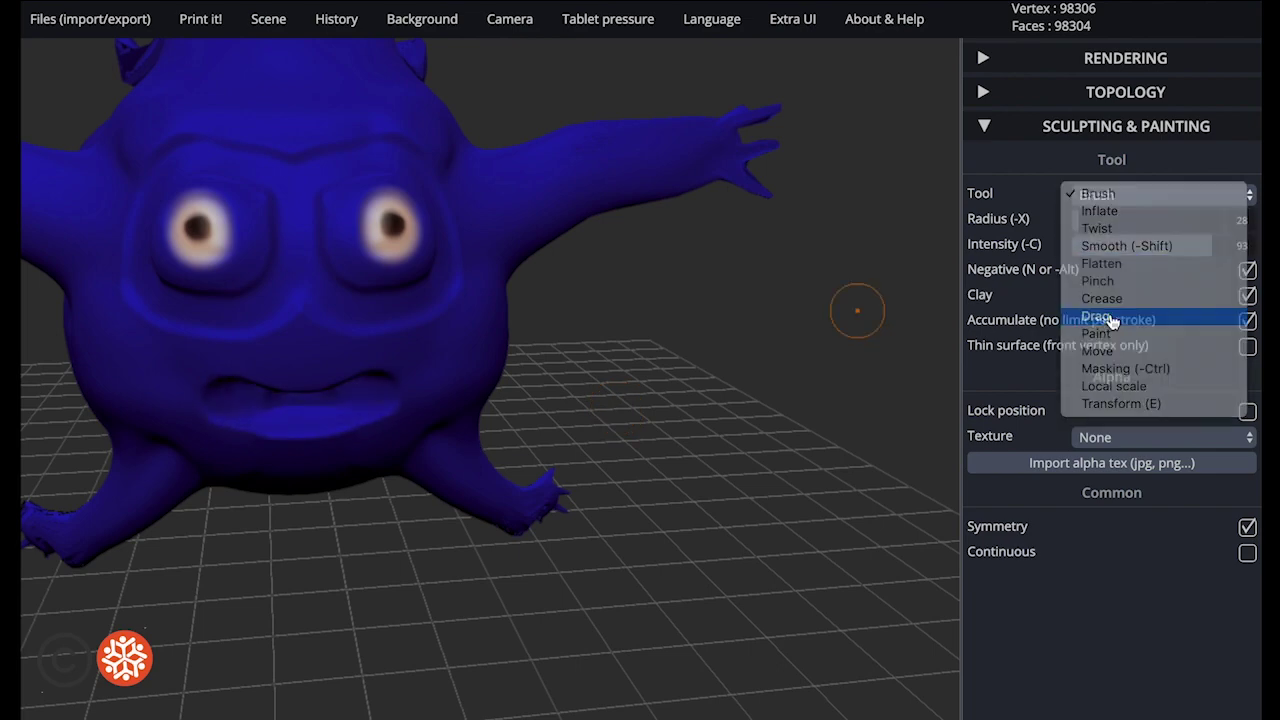
click(1112, 320)
drag(700, 400, 700, 330)
- Paint the teeth white #fafafa using the Paint tool at radius 14 and intensity 36
click(1140, 195)
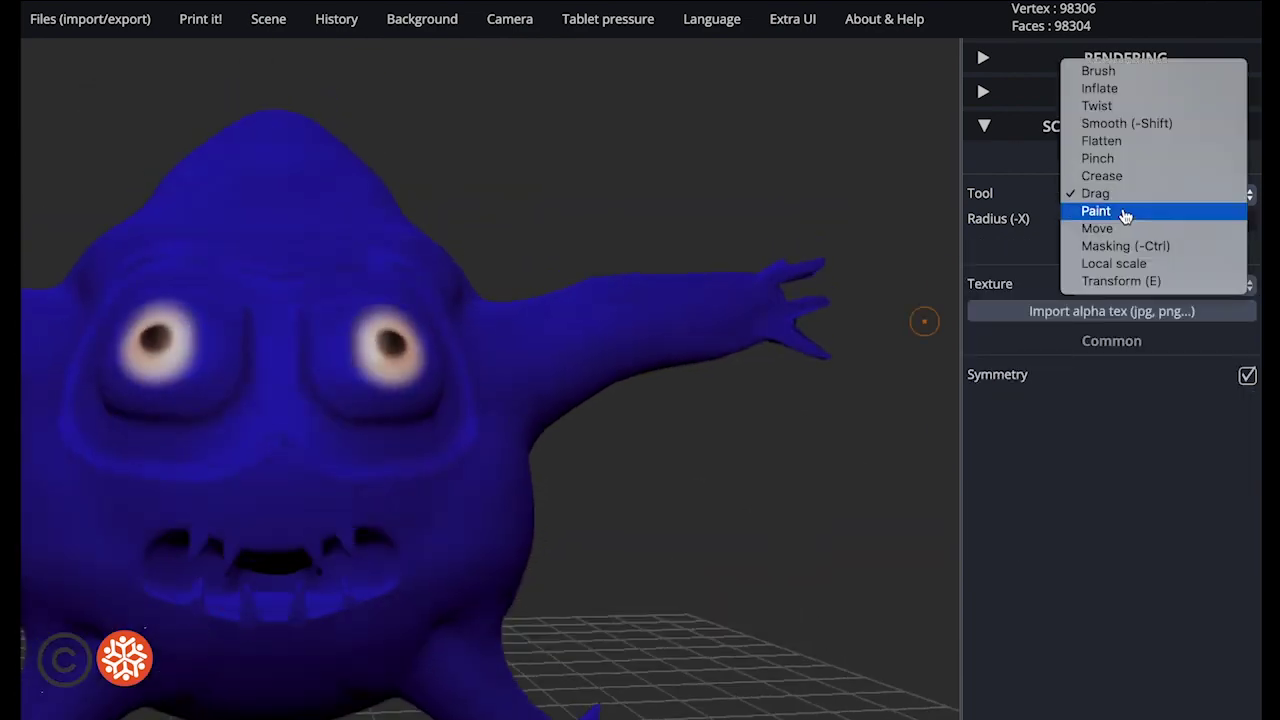
click(1125, 211)
scroll(511, 543, up, 5)
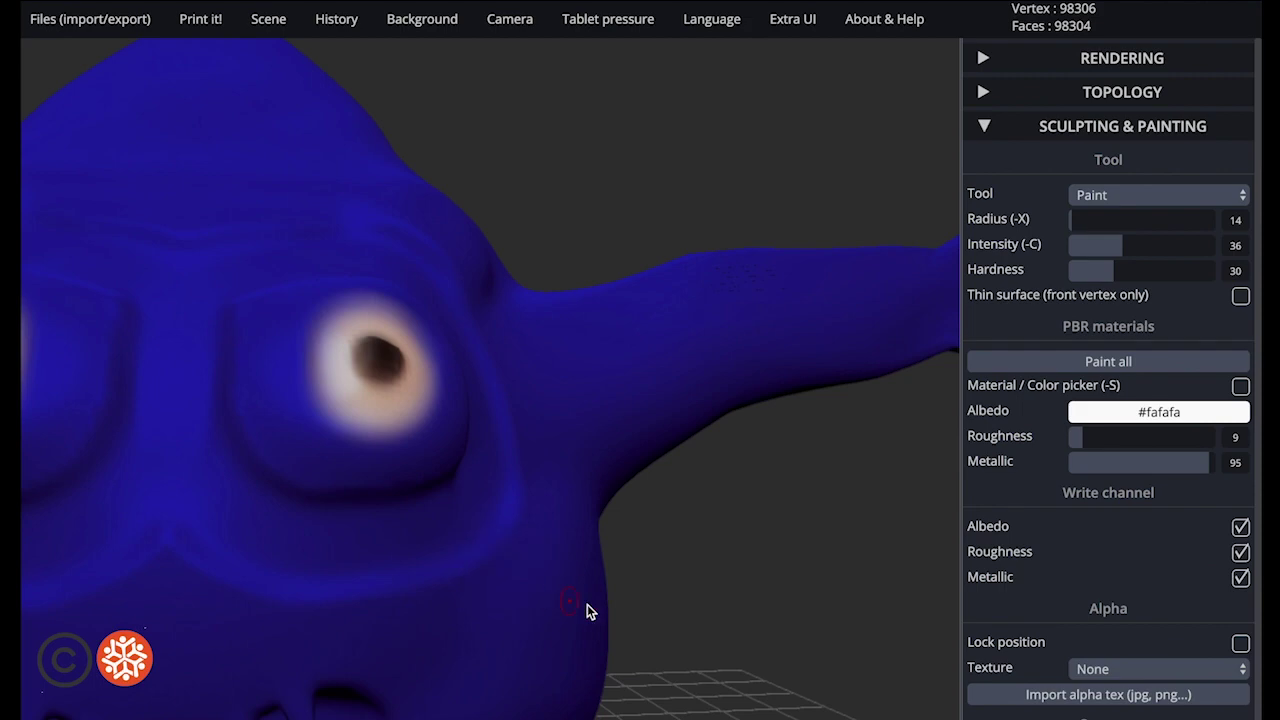
middle_drag(557, 603, 566, 552)
drag(484, 490, 499, 538)
drag(427, 512, 438, 558)
drag(493, 606, 402, 611)
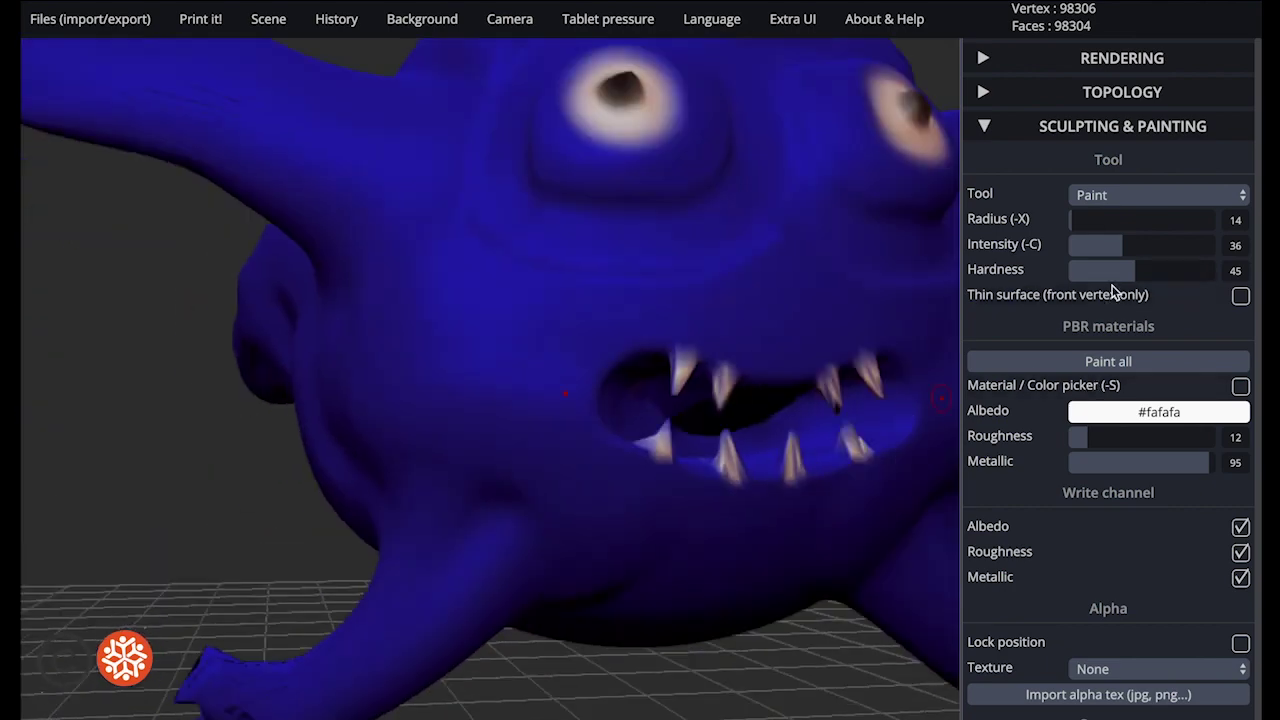
- Paint the mouth interior and a mask around both eyes near-black #140303 at intensity 22 and hardness 22
drag(760, 425, 880, 410)
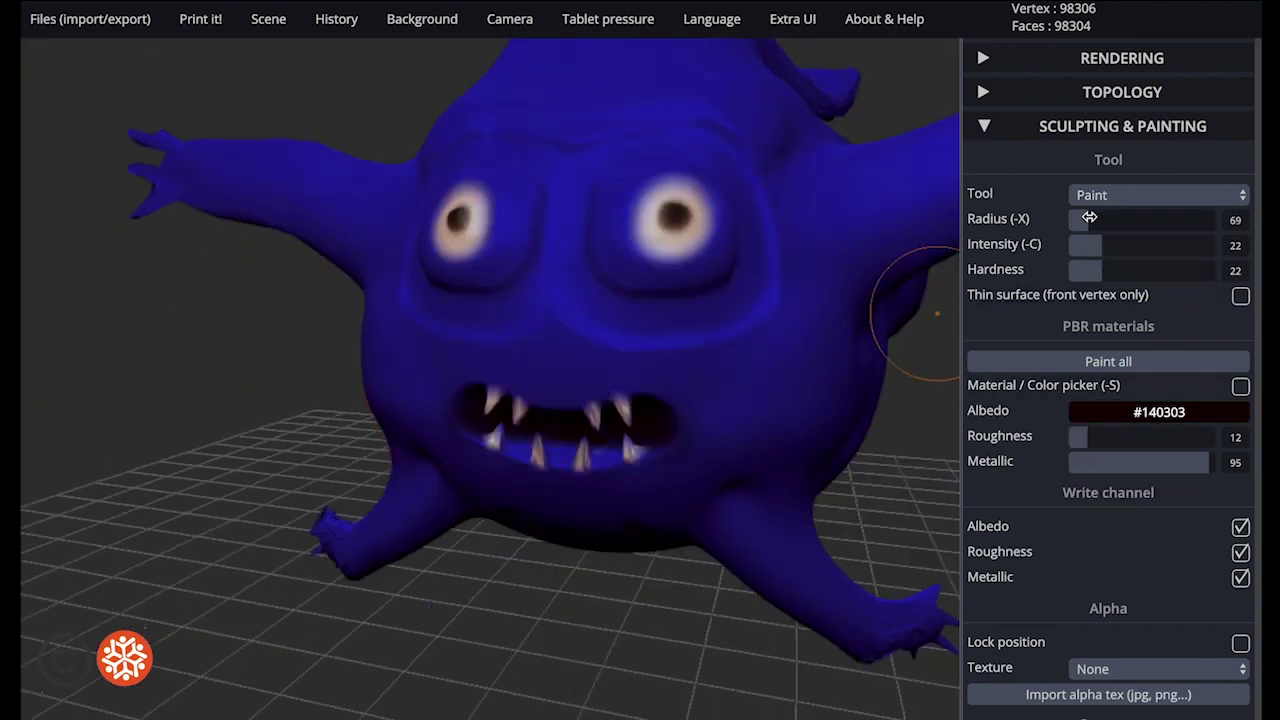
drag(430, 295, 520, 305)
mouse_move(745, 273)
mouse_down()
mouse_move(580, 286)
mouse_move(651, 346)
mouse_move(748, 197)
mouse_move(595, 145)
mouse_up()
drag(125, 450, 165, 485)
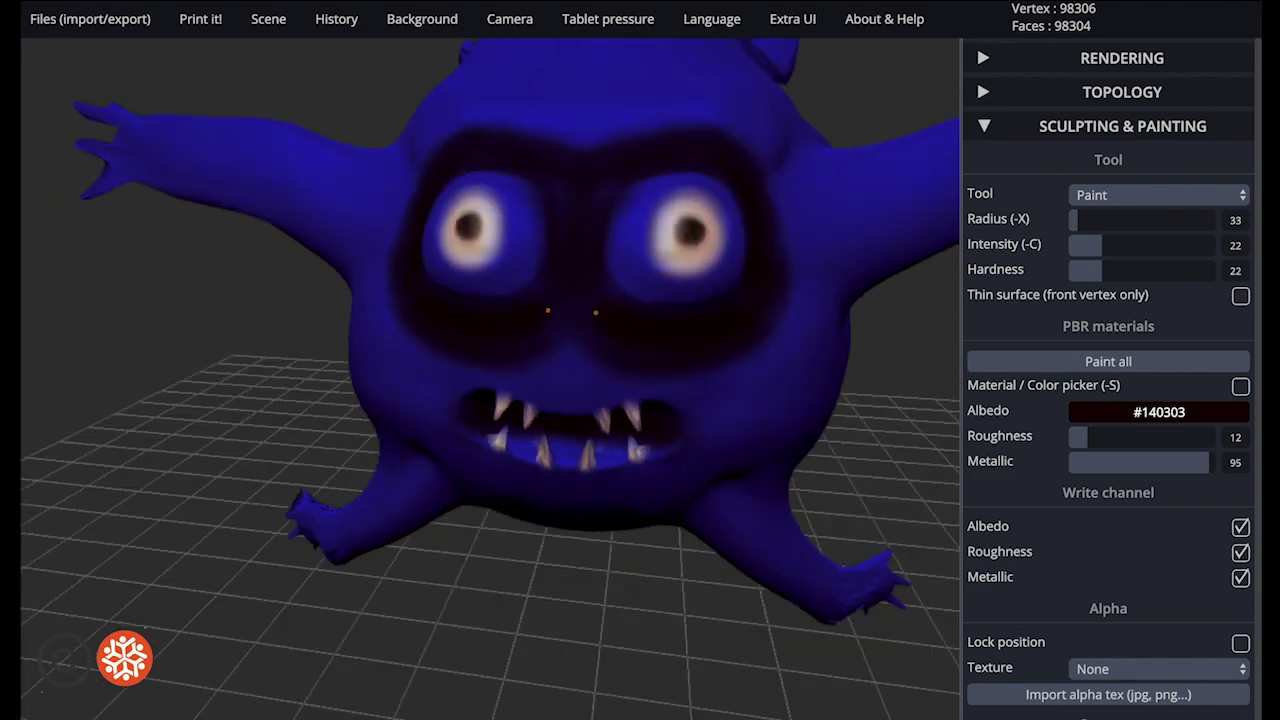
- Paint the eyeballs around the white areas yellow-green at radius 33, intensity 14 and hardness 16, undoing the last stroke
mouse_move(1130, 412)
click(1180, 504)
drag(1155, 490, 1136, 430)
drag(1101, 246, 1090, 246)
drag(1102, 272, 1093, 273)
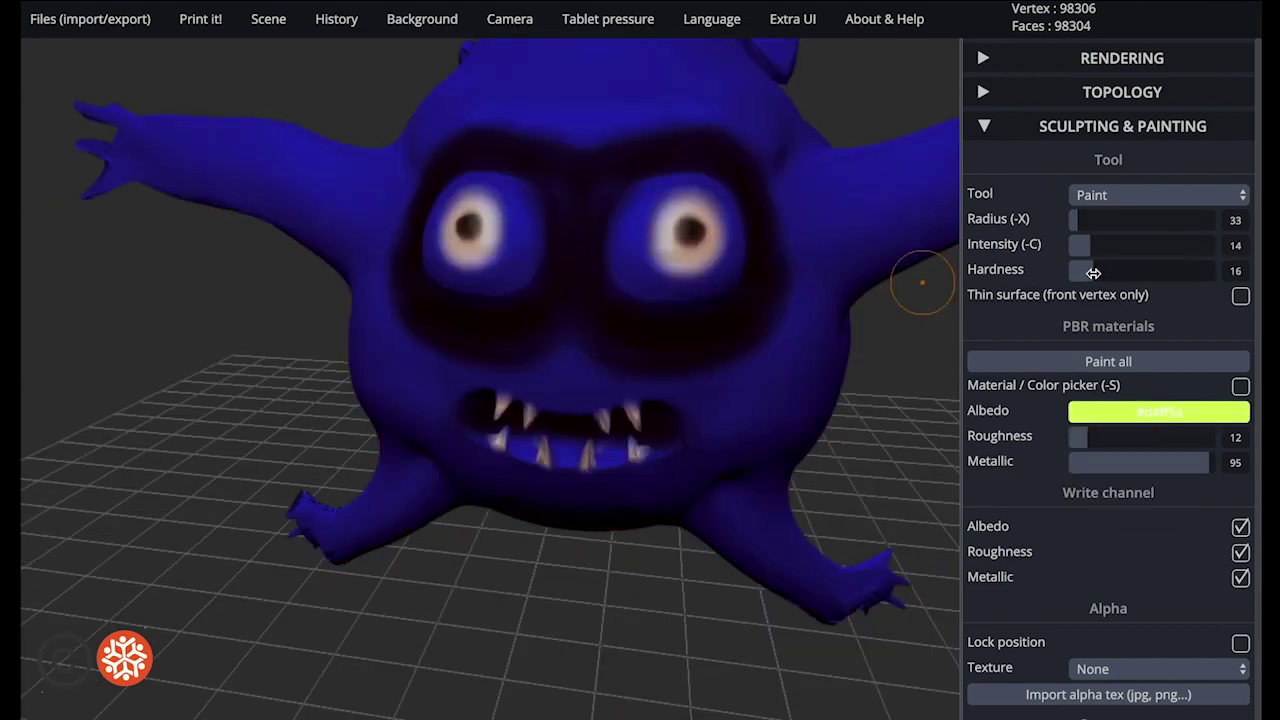
mouse_move(722, 285)
mouse_down()
mouse_move(632, 271)
mouse_move(733, 243)
mouse_move(680, 286)
mouse_move(687, 186)
mouse_move(630, 255)
mouse_move(700, 185)
mouse_move(665, 295)
mouse_move(740, 287)
mouse_up()
key(ctrl+z)
- Work on the body surface with the Crease tool at radius 25, intensity 17, with Negative enabled
scroll(929, 406, down, 5)
click(1110, 196)
click(1110, 162)
click(1094, 247)
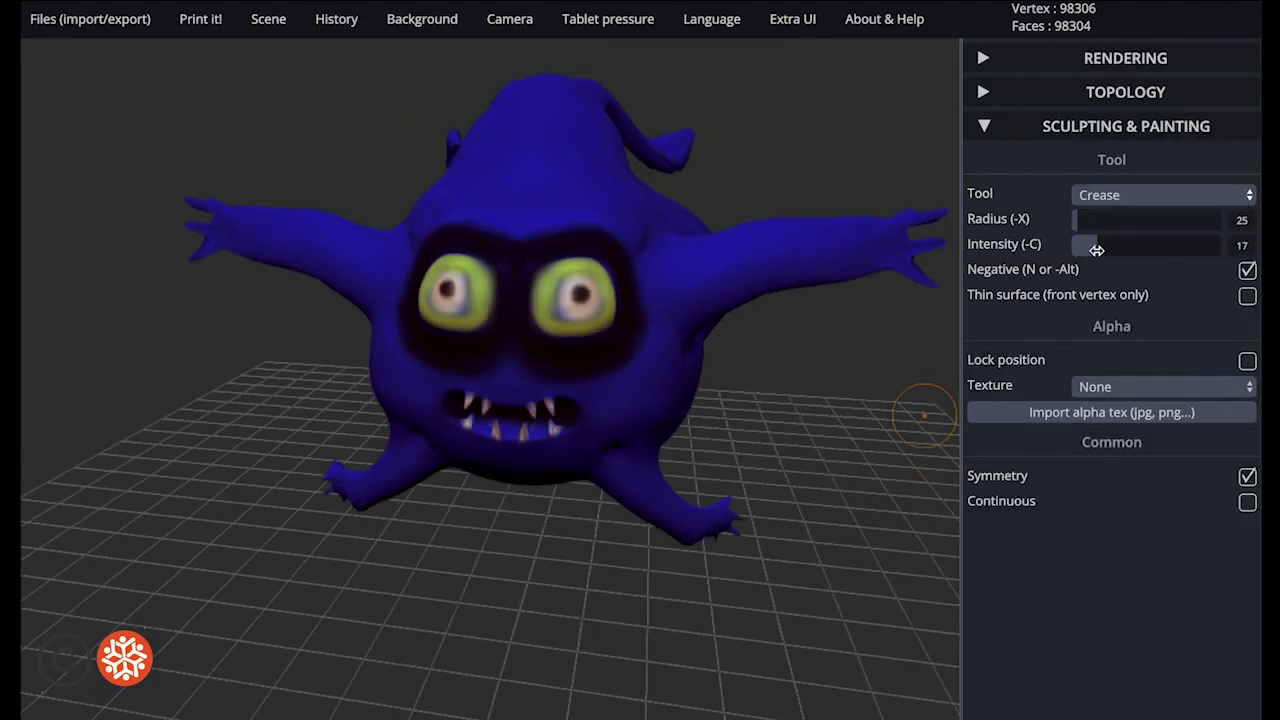
drag(859, 530, 690, 600)
drag(480, 560, 839, 339)
- Rework the body's volume with the Inflate tool, switching its Negative option and using a larger radius and higher intensity
click(1130, 195)
click(1125, 103)
click(1247, 271)
click(1205, 246)
drag(1115, 220, 1151, 220)
mouse_move(290, 470)
mouse_down()
mouse_move(243, 486)
mouse_move(340, 400)
mouse_up()
- Smooth the body with the Smooth tool at radius 121 and intensity 80
click(1160, 195)
click(1130, 231)
click(1174, 247)
drag(1186, 251, 1191, 249)
click(1107, 222)
drag(480, 500, 40, 500)
- Switch to the Paint tool, pick a near-black albedo colour and darken the mask around the eyes
click(1150, 197)
click(1125, 286)
mouse_move(1110, 412)
click(1158, 515)
drag(473, 282, 446, 354)
drag(300, 400, 480, 380)
- Add close-up dark strokes to the mask around the eyes, and undo the last stroke
scroll(531, 213, up, 5)
drag(462, 290, 400, 322)
drag(466, 151, 408, 112)
key(ctrl+z)
scroll(482, 176, down, 5)
drag(800, 594, 680, 580)
- Shade the face around the mouth with dark blue #120561 at radius 33, intensity 11 and hardness 11
mouse_move(1168, 414)
click(1181, 456)
drag(1158, 434, 1168, 445)
click(1166, 485)
click(1085, 271)
click(1085, 246)
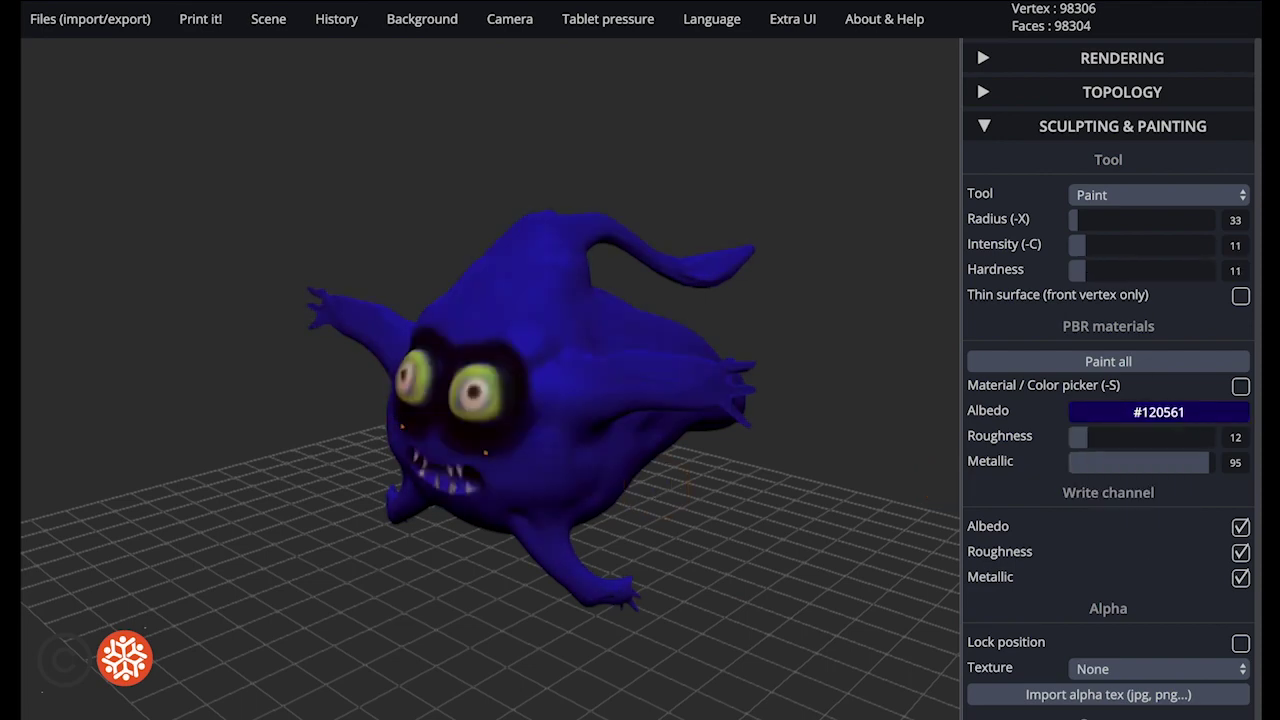
scroll(697, 487, up, 5)
scroll(514, 509, down, 5)
mouse_move(514, 509)
right_down()
mouse_move(266, 593)
mouse_move(931, 380)
right_up()
- Pull a nose out of the face between the eyes and mouth with the Drag tool at radius 40
click(1110, 194)
click(1109, 177)
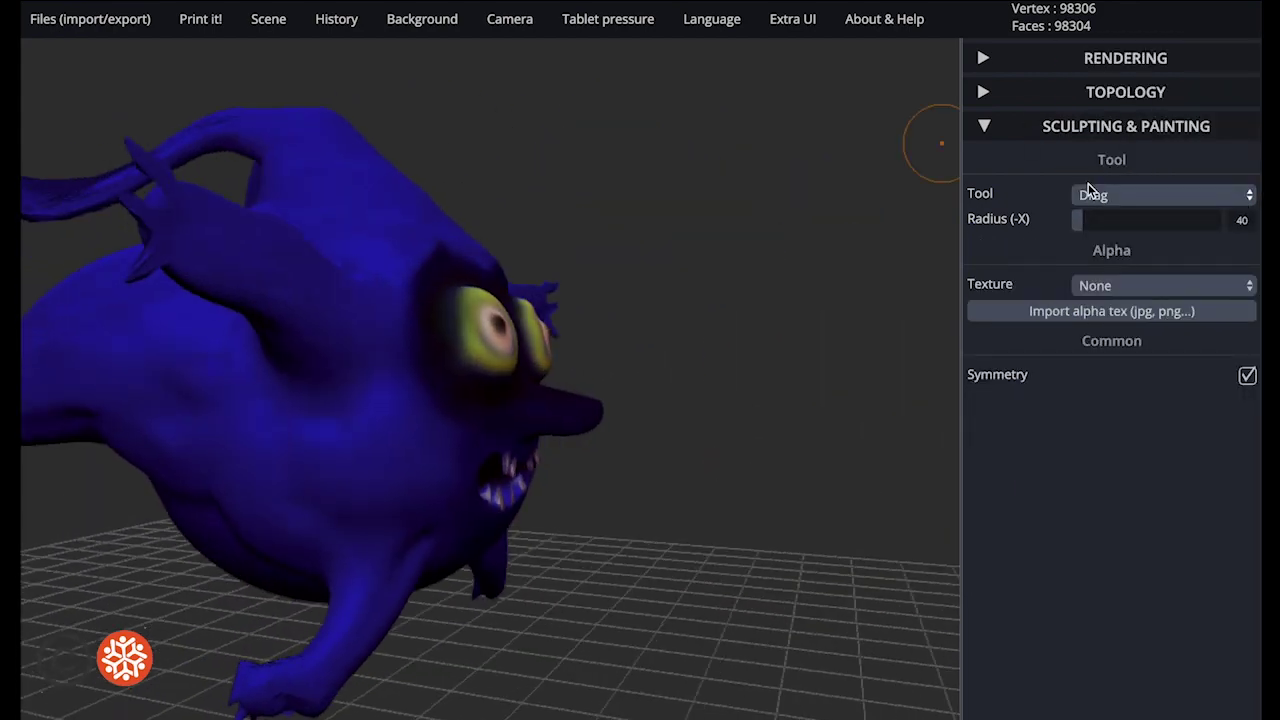
click(1110, 194)
click(1109, 141)
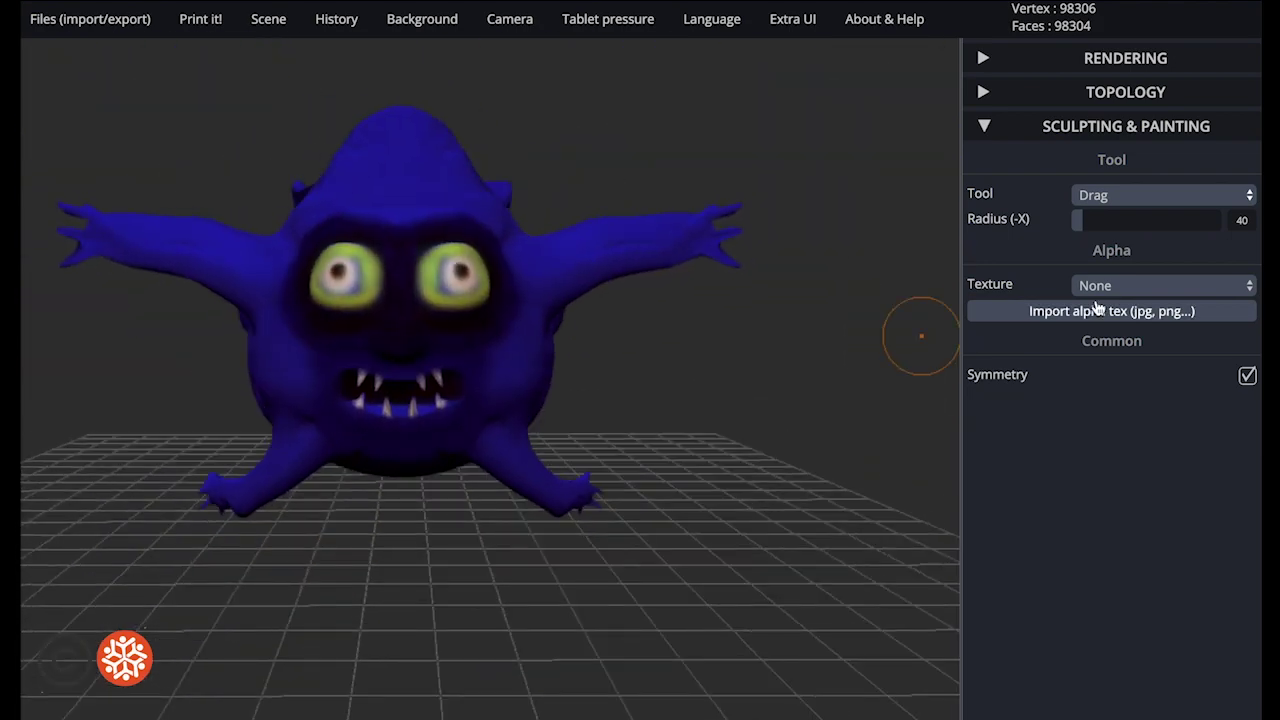
- Export the finished creature as an OBJ file
click(72, 25)
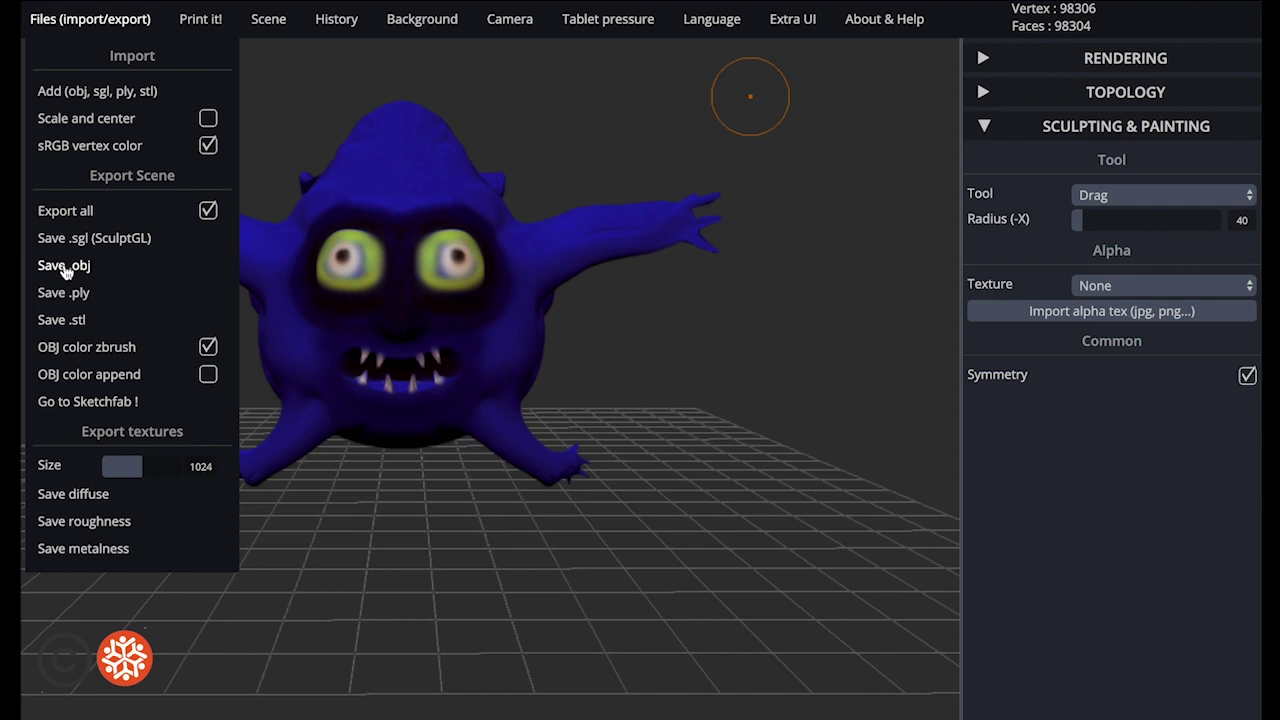
click(64, 266)
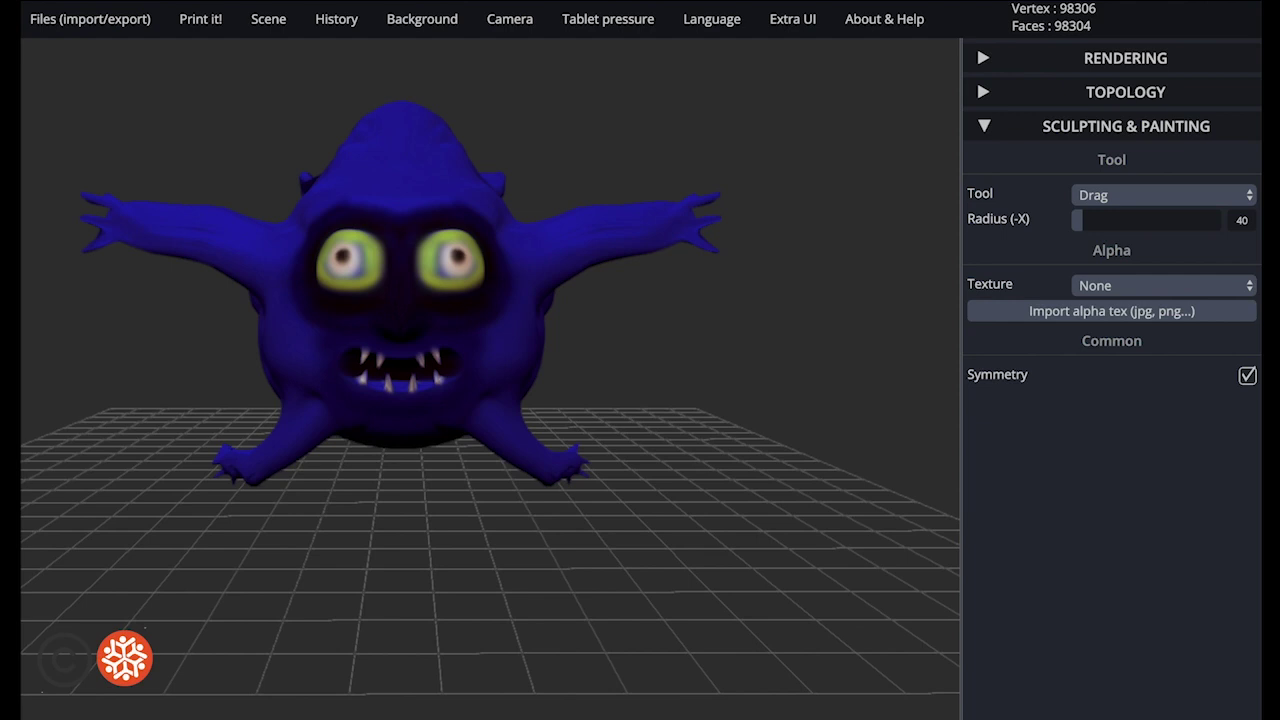
- Hide the scene's grid and present the creature from a raised three-quarter angle
mouse_move(285, 22)
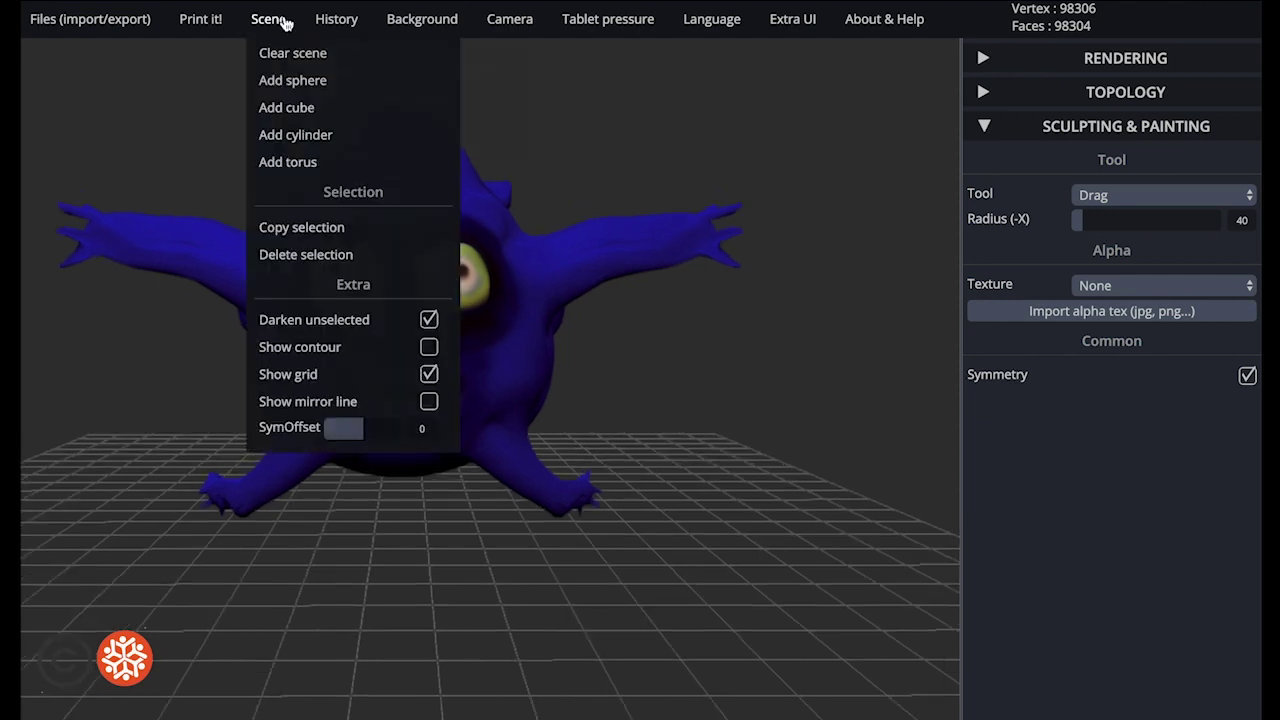
click(429, 375)
scroll(746, 526, up, 3)
scroll(739, 575, up, 3)
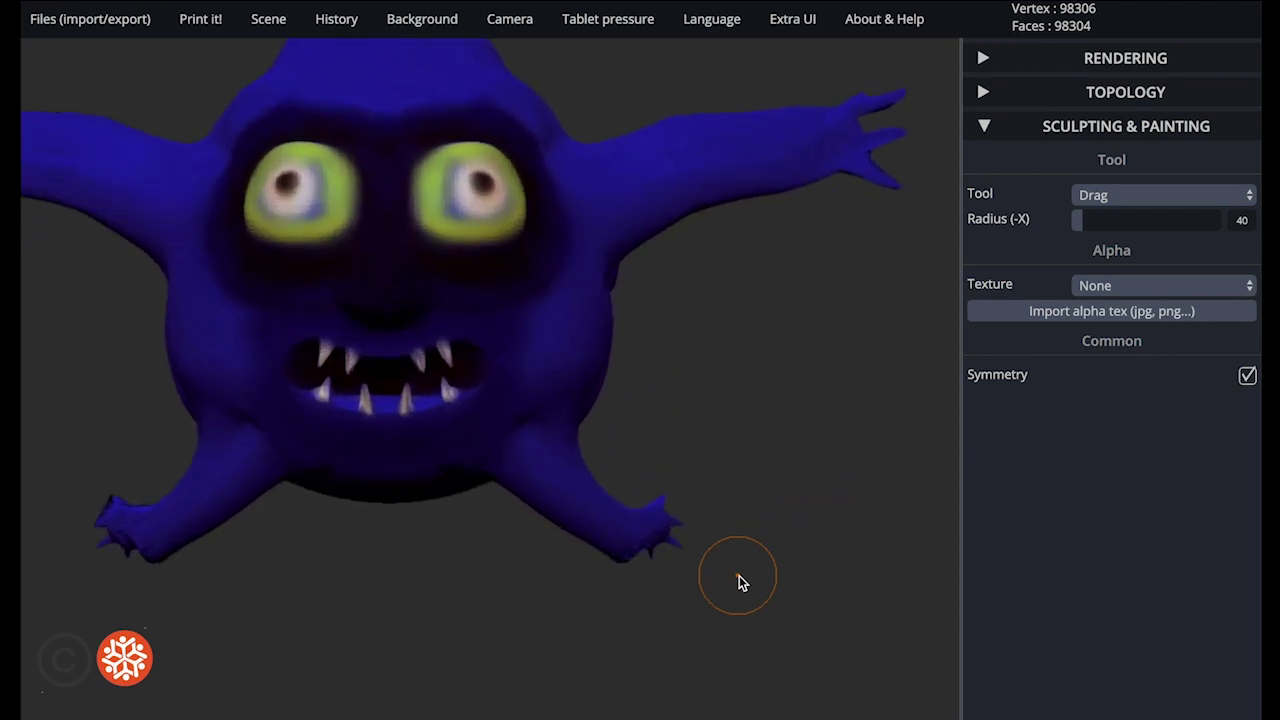
drag(739, 577, 680, 638)
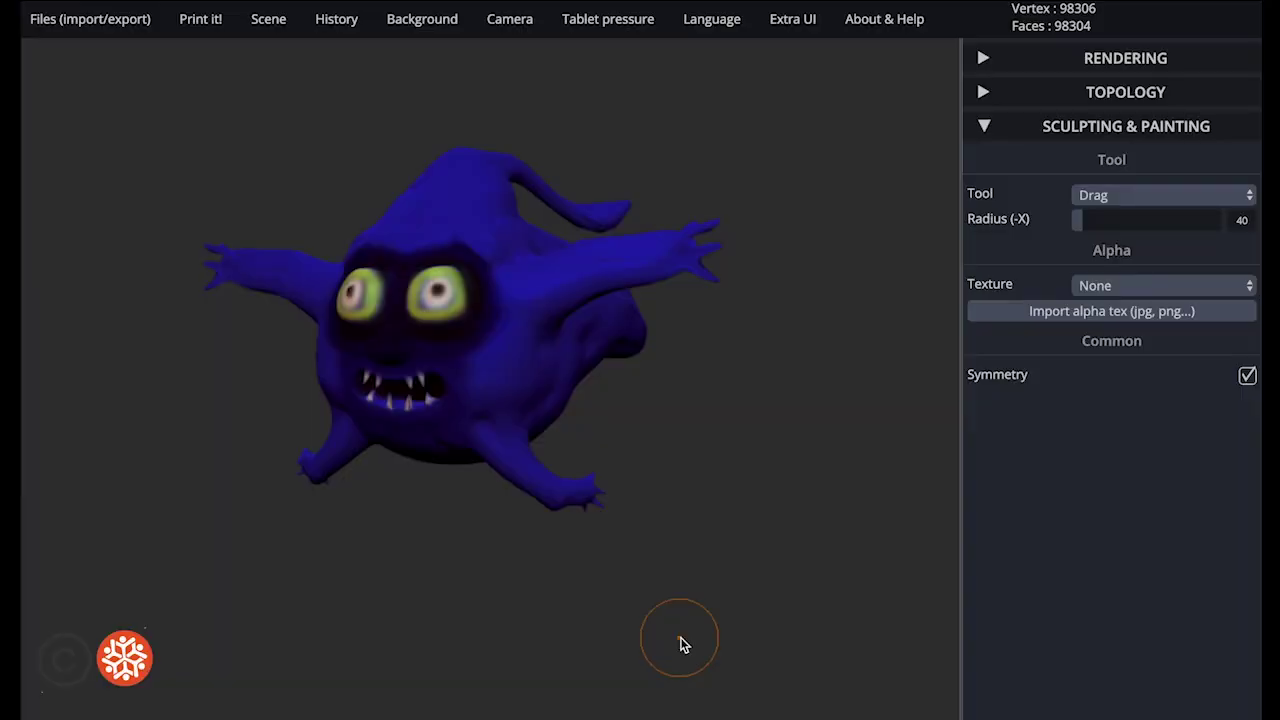
- Capture a screenshot of the area around the creature, inspect it in the markup preview and save it
key(super+shift+4)
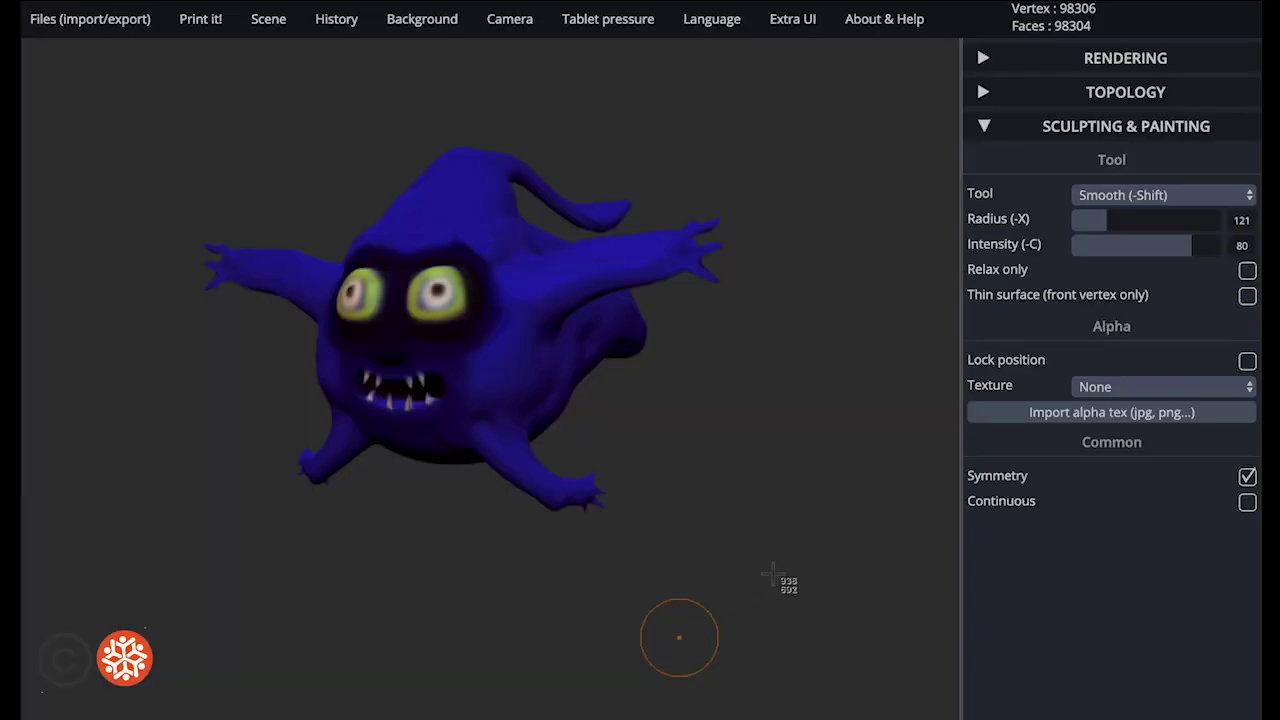
drag(840, 588, 210, 255)
drag(79, 89, 71, 86)
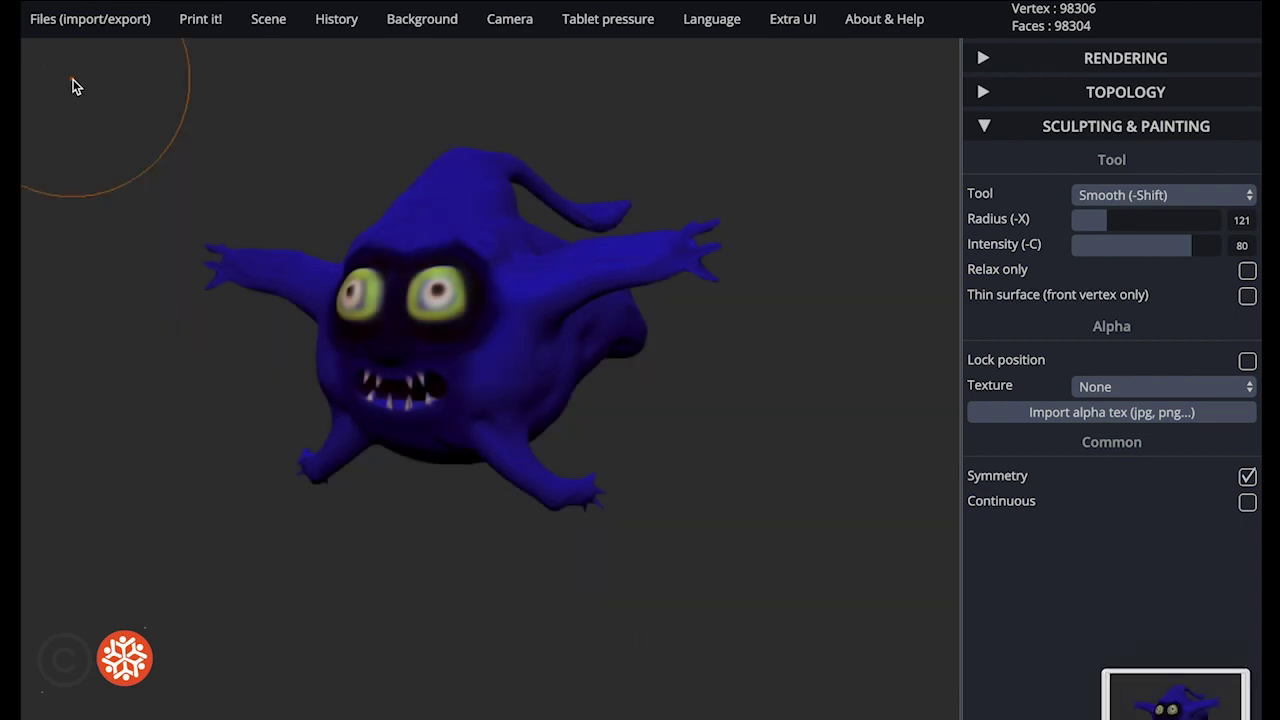
click(1170, 692)
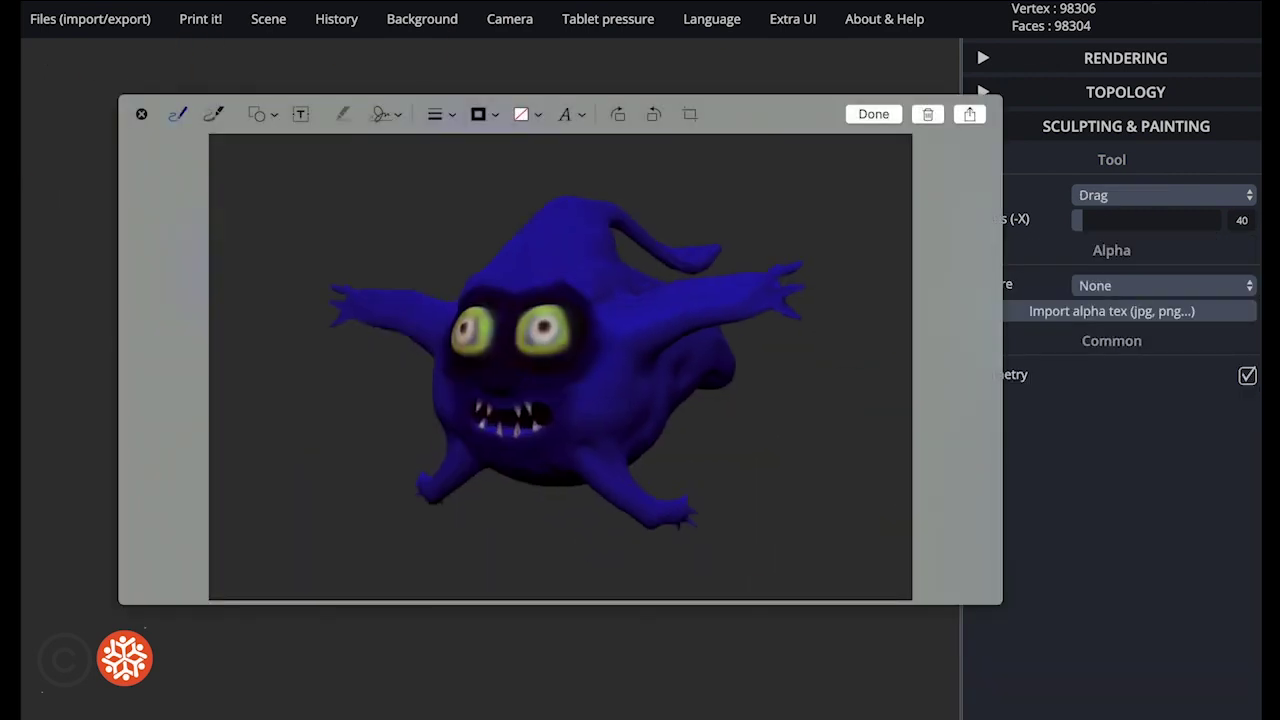
click(887, 115)
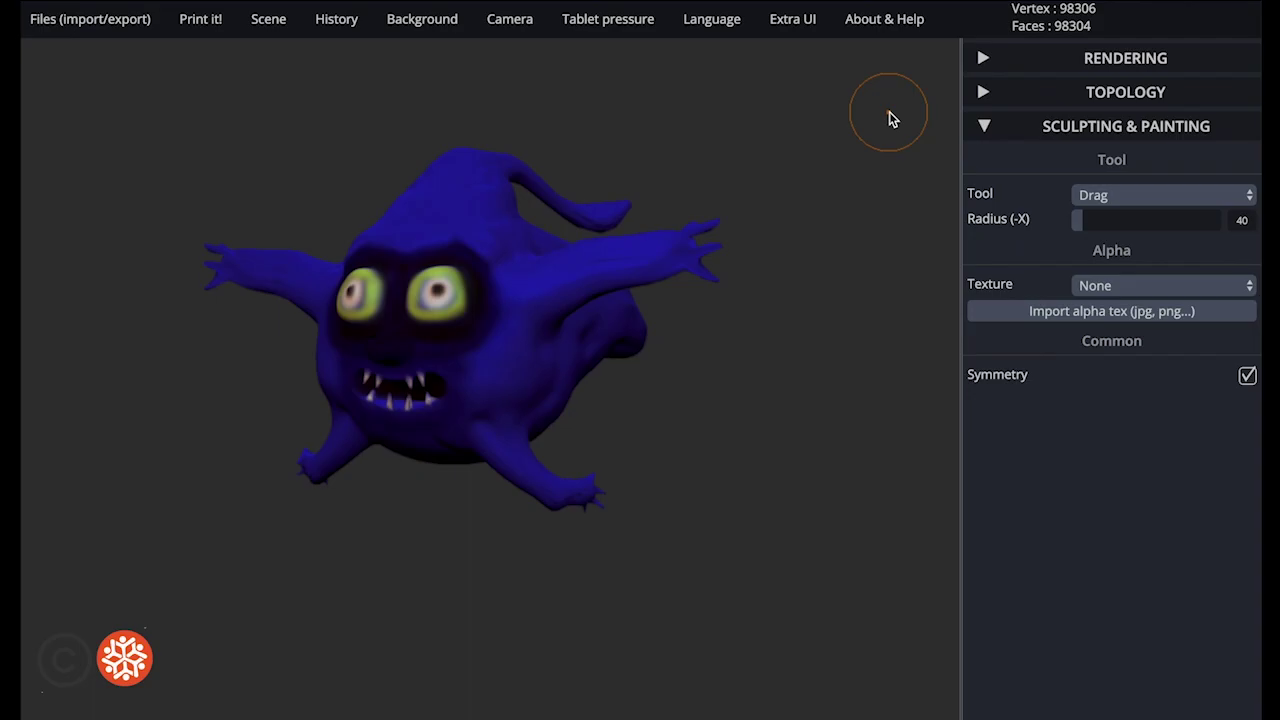